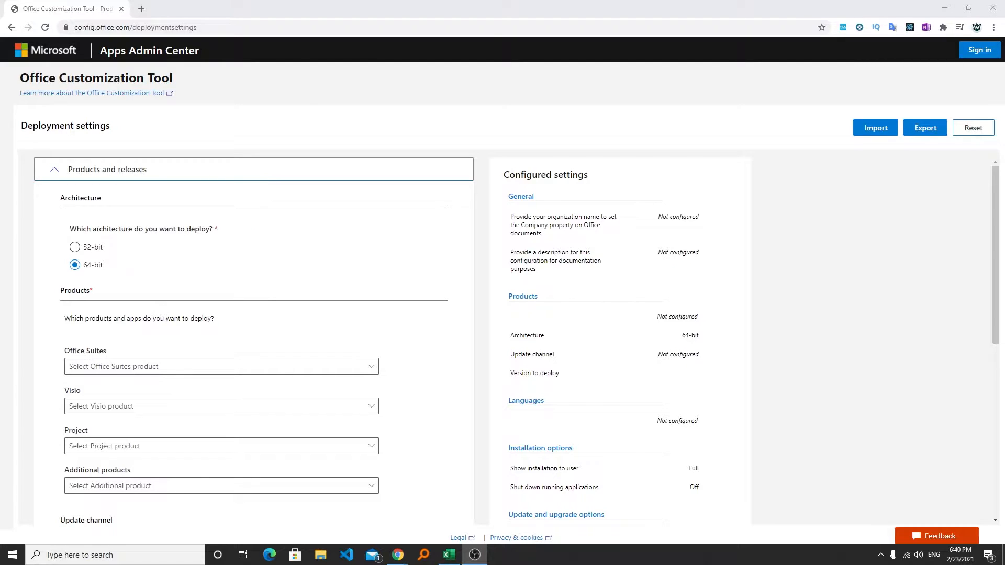
pyautogui.click(239, 136)
pyautogui.moveTo(78, 30); pyautogui.dragTo(202, 29)
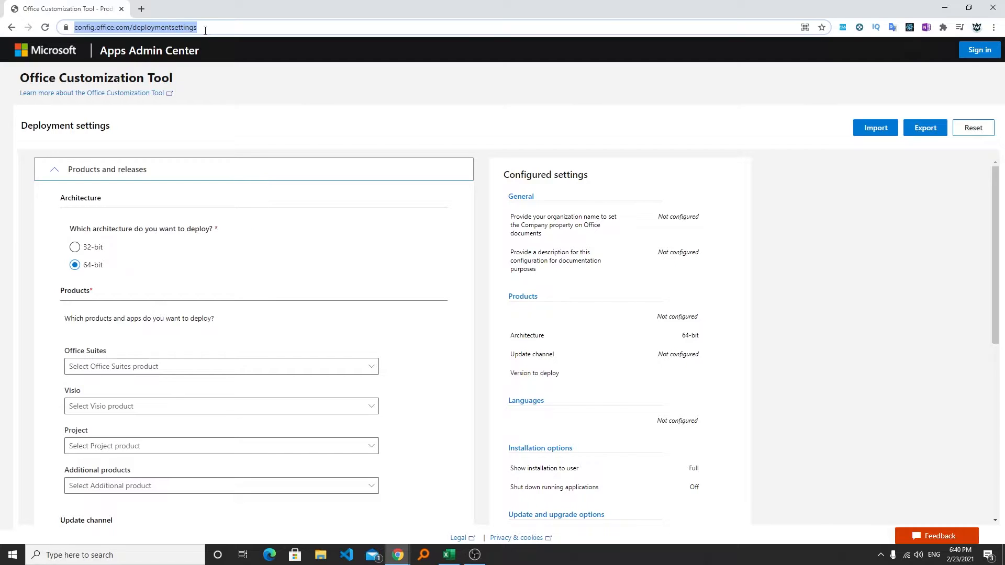
pyautogui.click(250, 107)
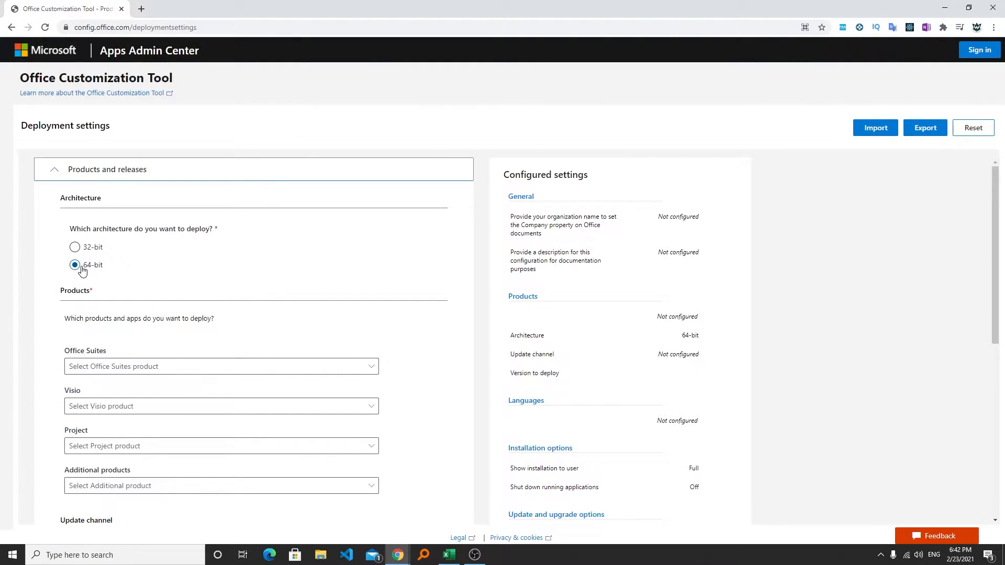
# Choose Office Professional Plus 2019 - Volume License as the Office suite to deploy.
pyautogui.scroll(-5, 153, 256)
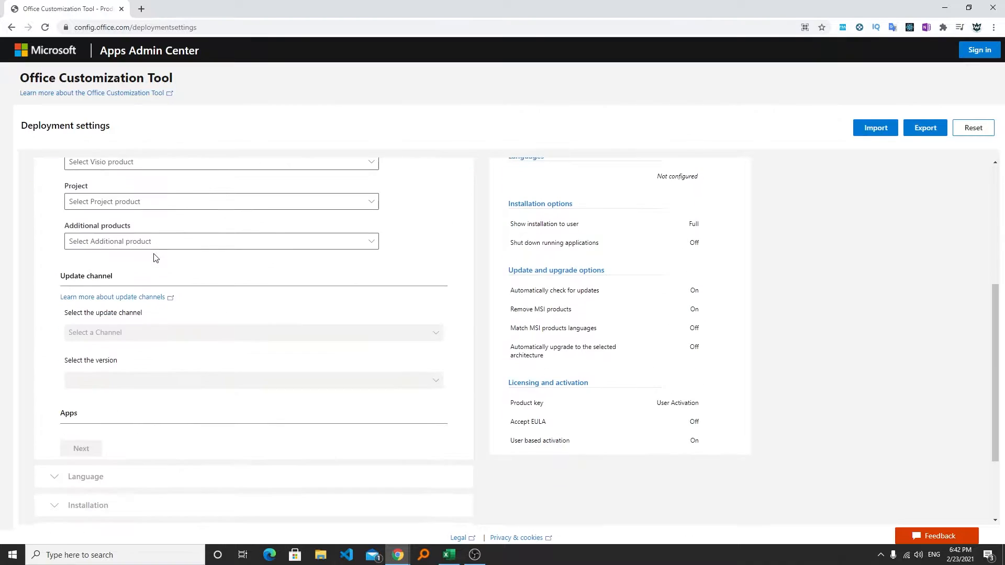
pyautogui.scroll(2, 155, 258)
pyautogui.click(131, 246)
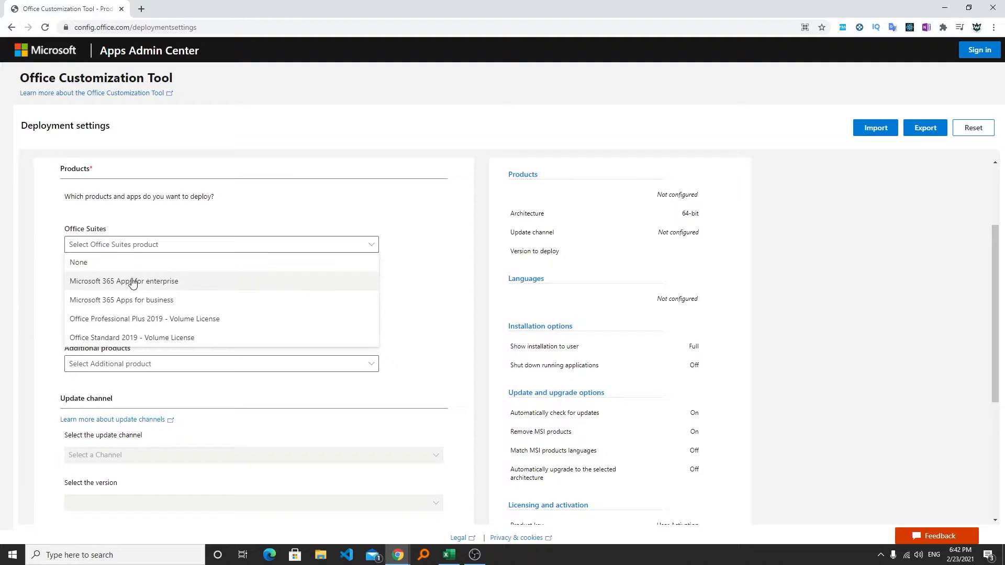
pyautogui.click(200, 321)
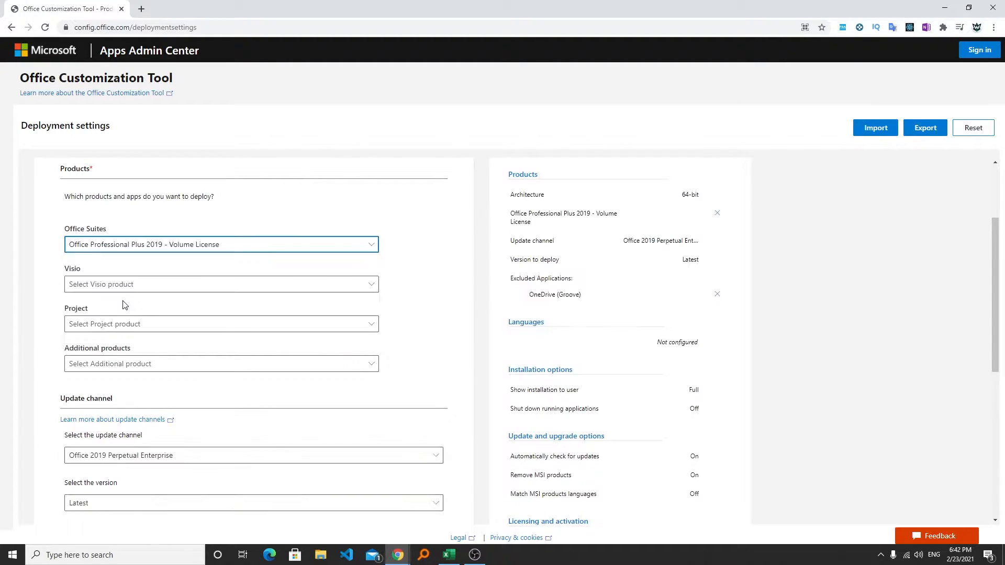
# Look through the available Visio and additional products without selecting any of them.
pyautogui.click(120, 286)
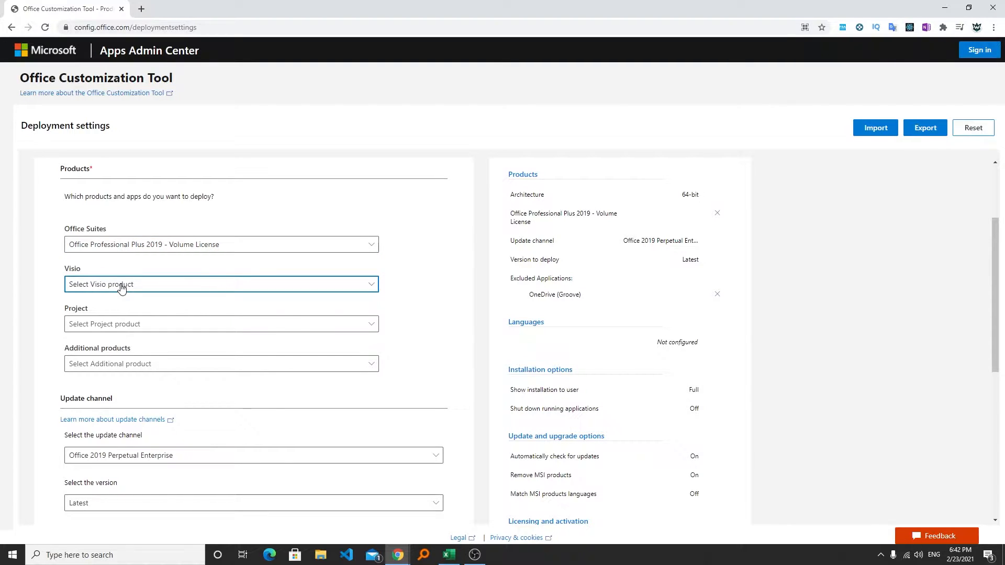
pyautogui.click(121, 286)
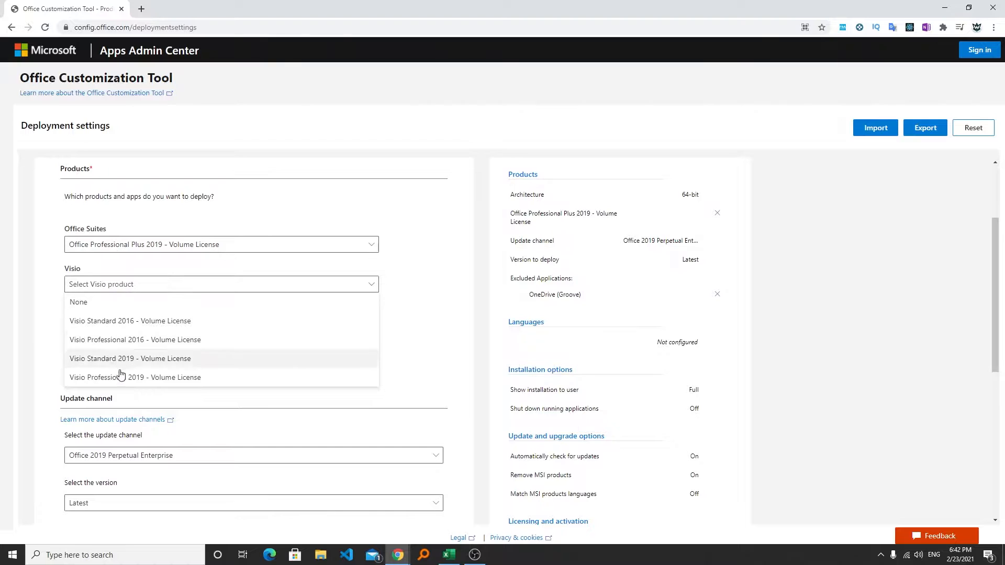
pyautogui.click(54, 297)
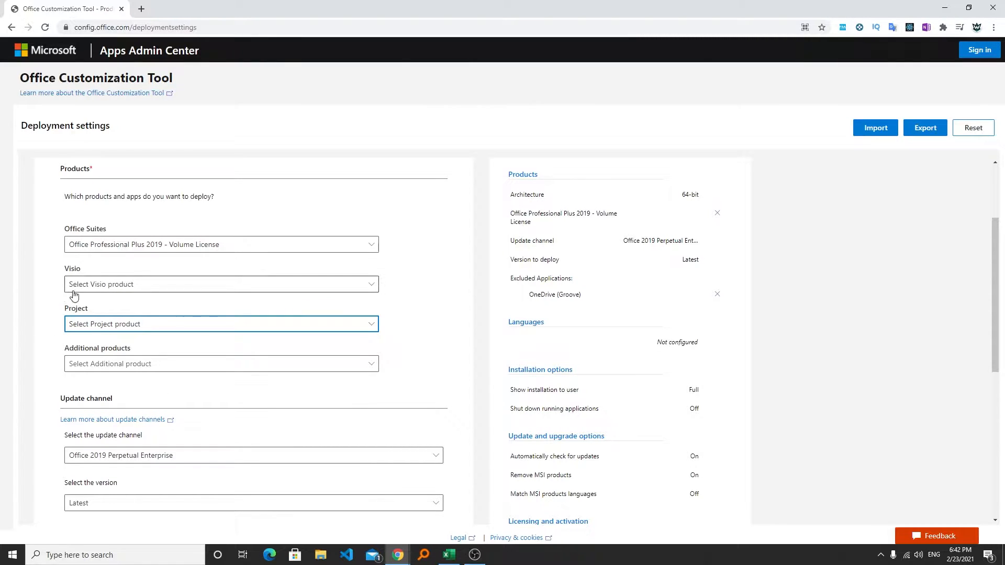
pyautogui.click(109, 365)
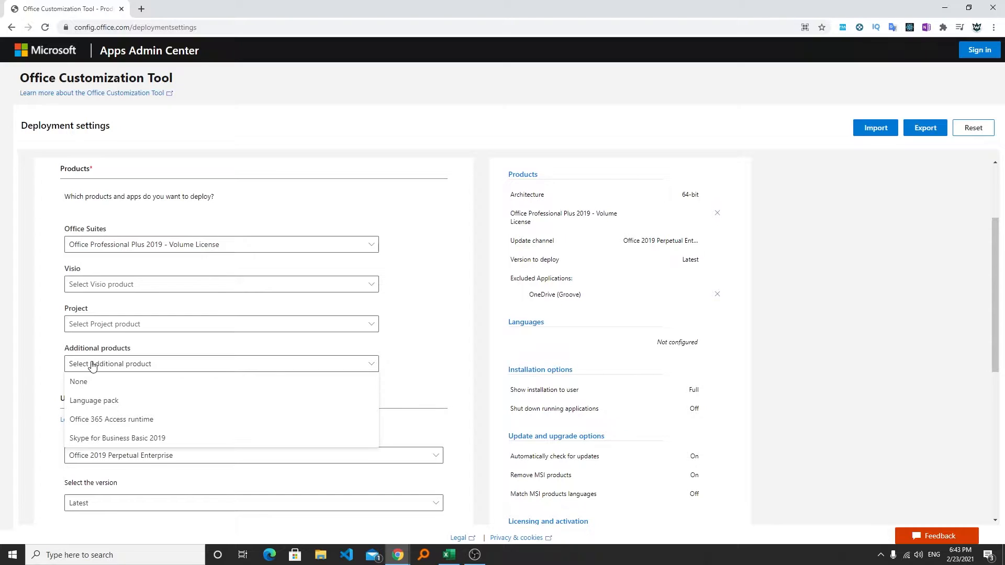
pyautogui.click(46, 360)
pyautogui.scroll(2, 216, 337)
# Check the update channel and version choices, keeping Office 2019 Perpetual Enterprise and Latest.
pyautogui.scroll(-4, 218, 337)
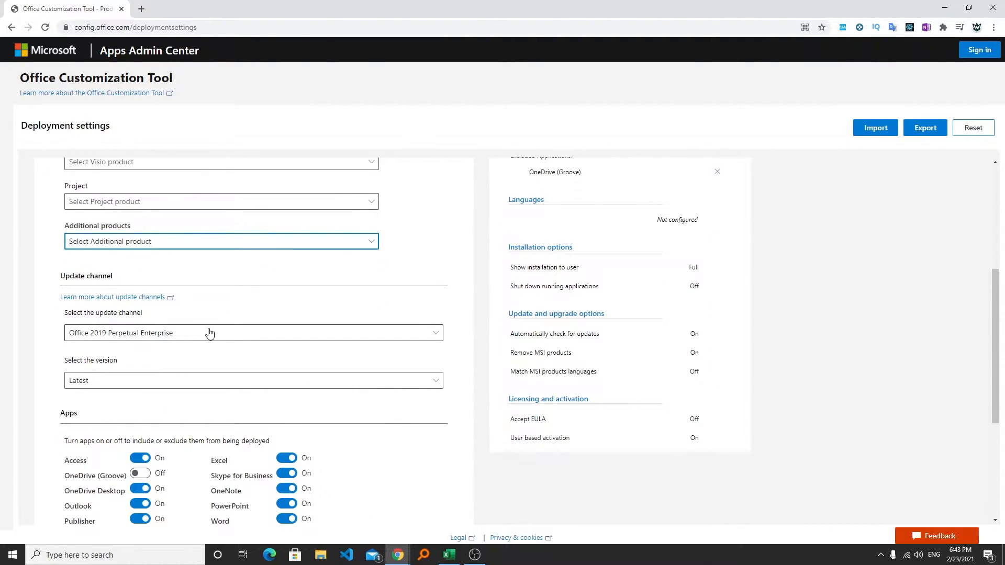
pyautogui.click(208, 332)
pyautogui.click(121, 352)
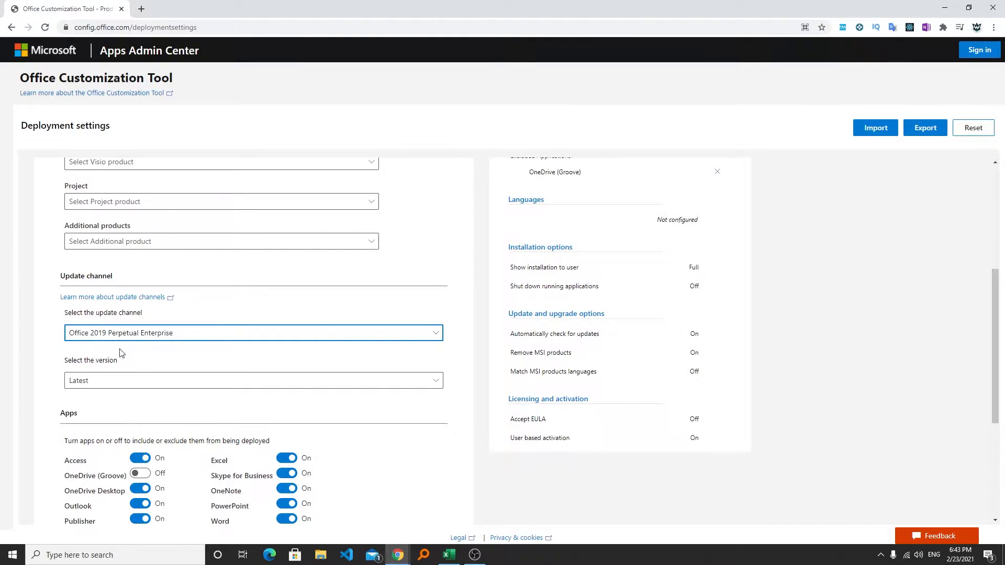
pyautogui.click(230, 381)
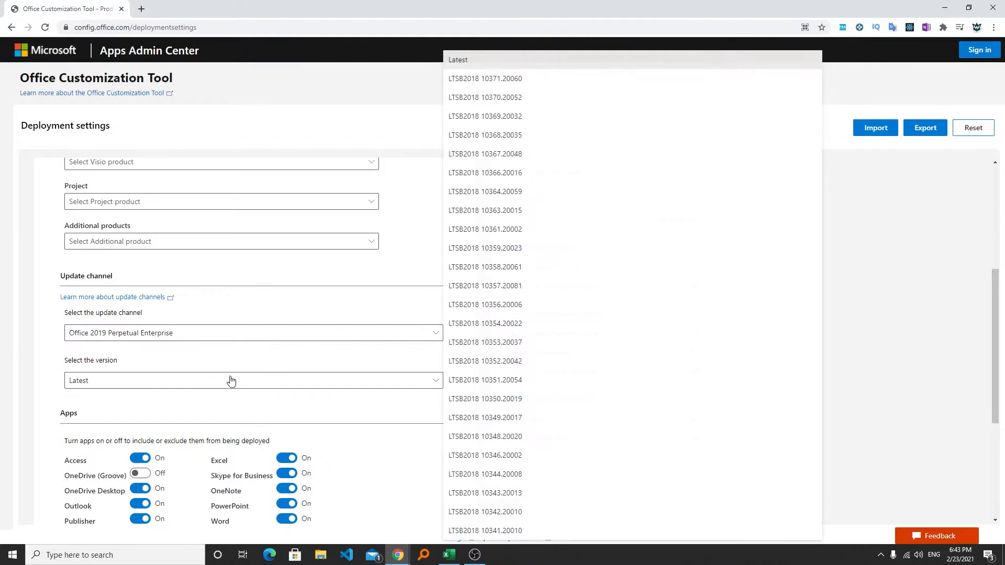
pyautogui.click(285, 366)
# Exclude Access, OneDrive Desktop, Publisher and Skype for Business from the deployment, and continue to the language settings.
pyautogui.scroll(-4, 283, 356)
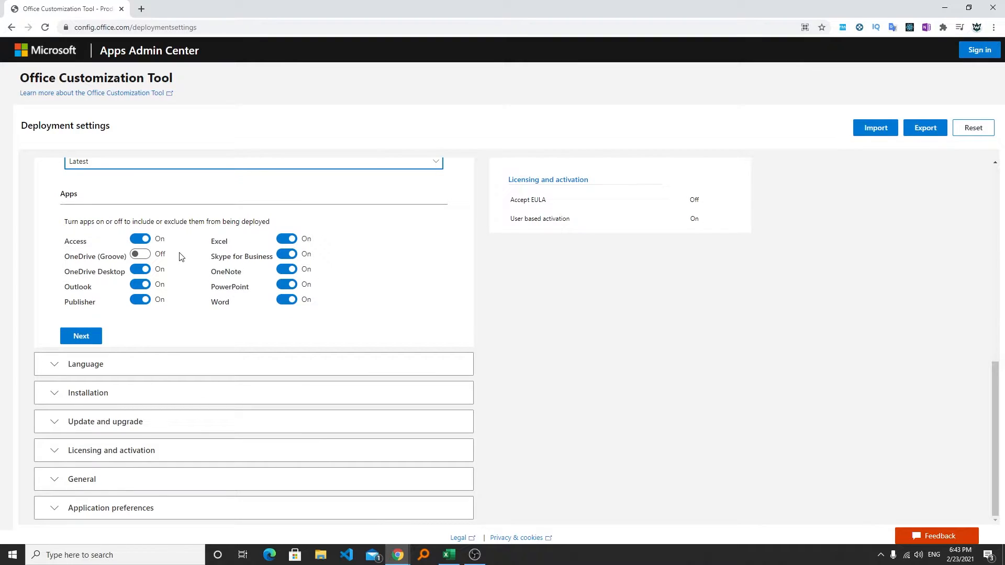
pyautogui.click(137, 244)
pyautogui.click(136, 242)
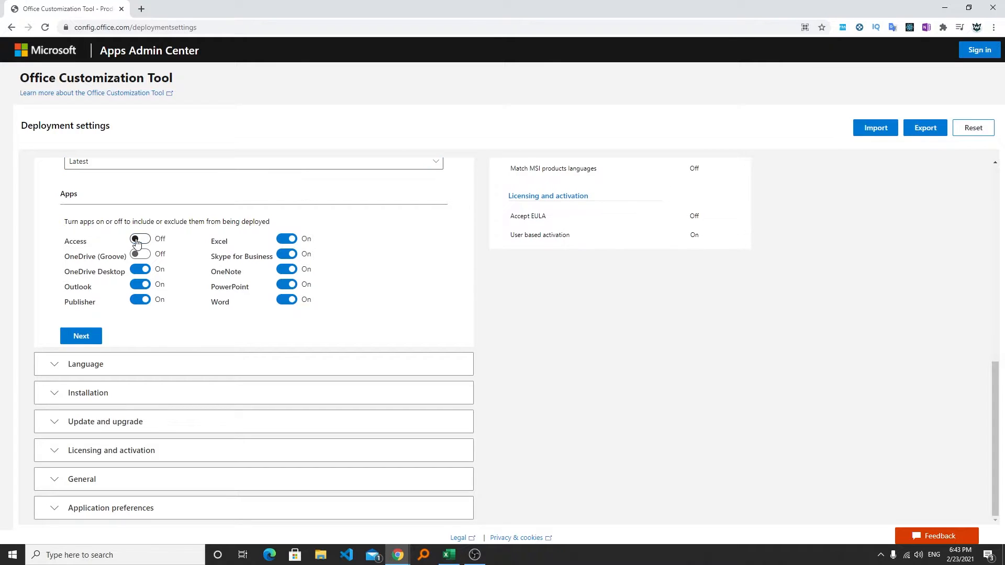
pyautogui.click(142, 272)
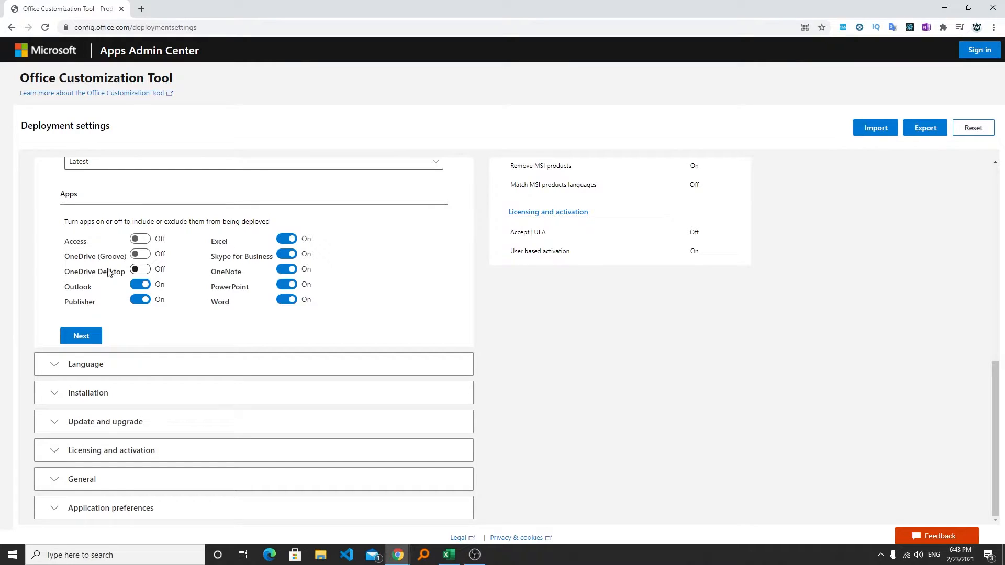
pyautogui.click(142, 303)
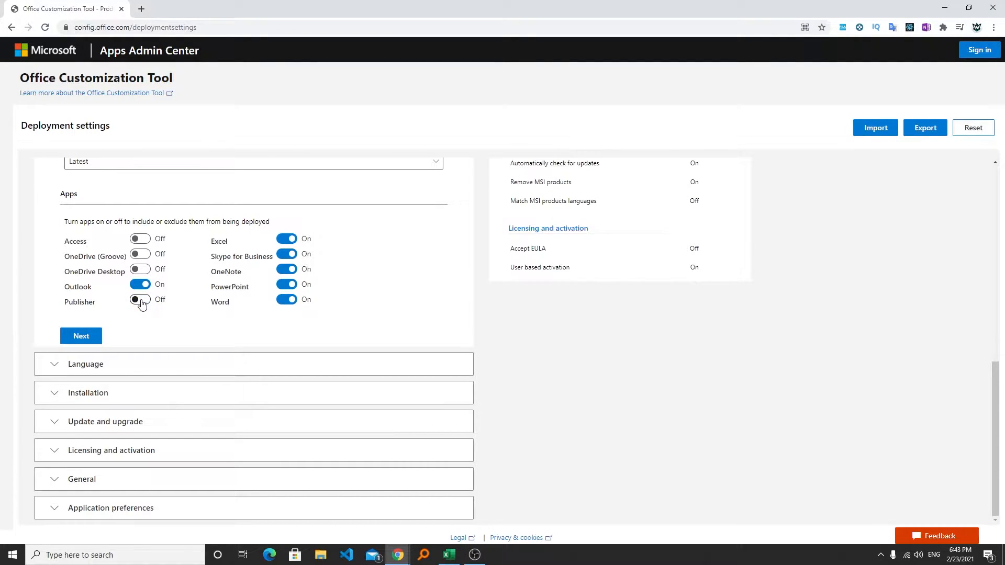
pyautogui.click(287, 256)
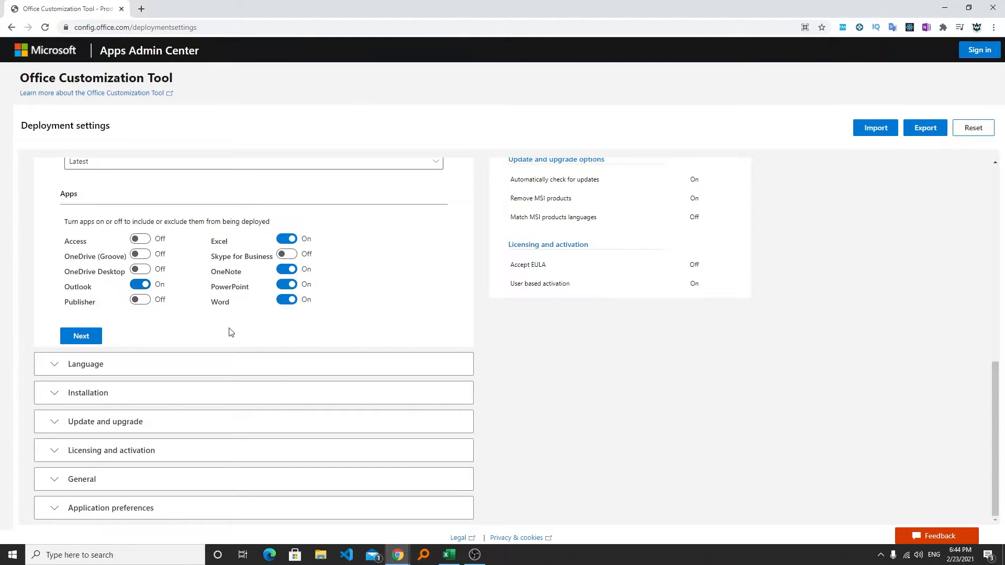
pyautogui.click(82, 337)
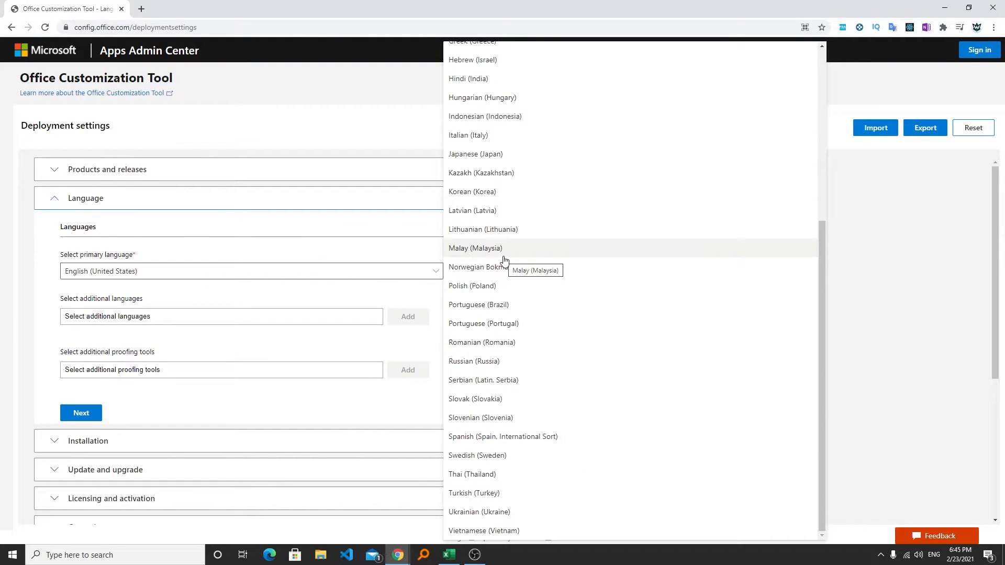
# Keep English (United States) as the primary language without additional languages or proofing tools, and move on from the language section.
pyautogui.click(288, 397)
pyautogui.click(219, 320)
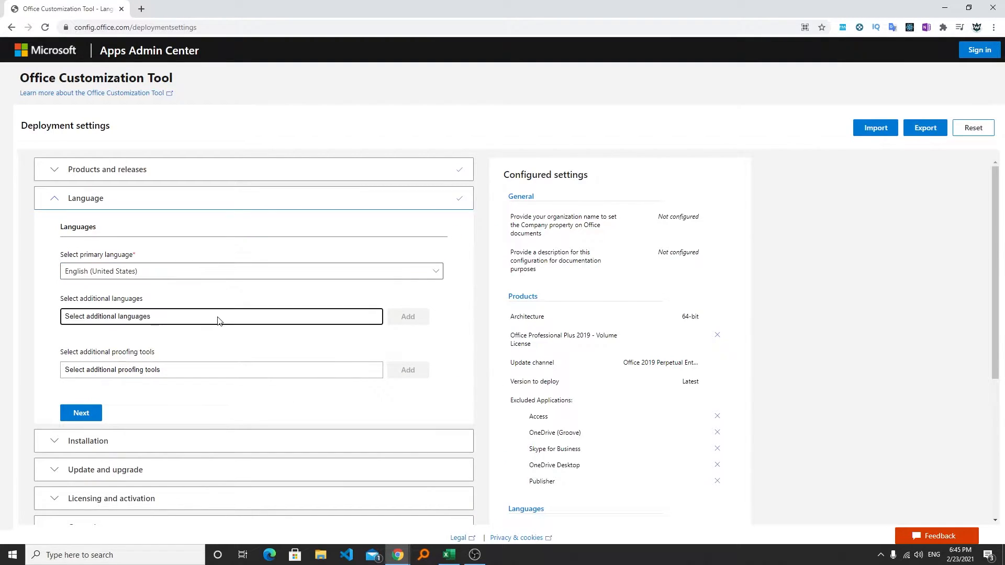
pyautogui.scroll(-7, 273, 409)
pyautogui.scroll(7, 273, 408)
pyautogui.scroll(-2, 226, 303)
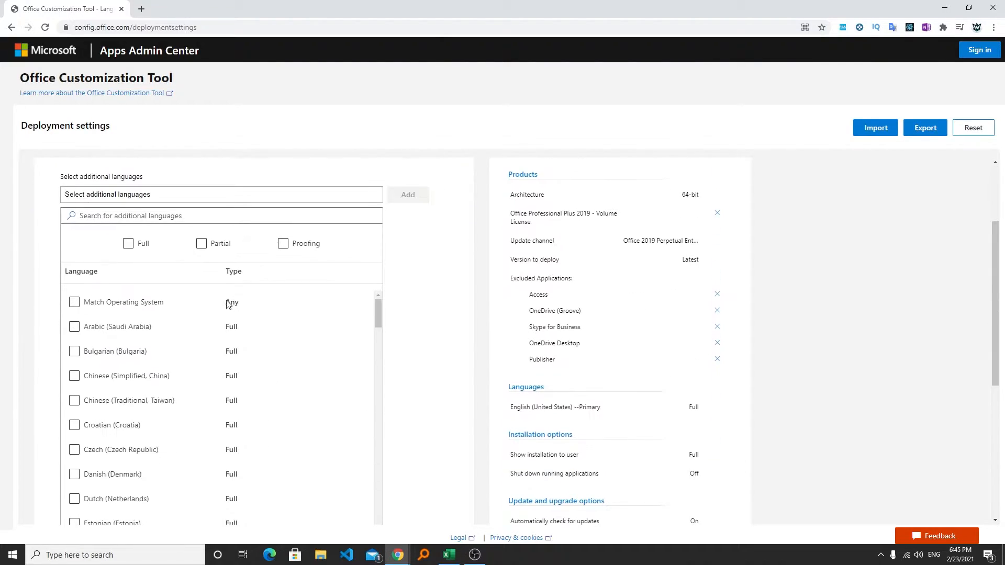
pyautogui.scroll(-5, 309, 304)
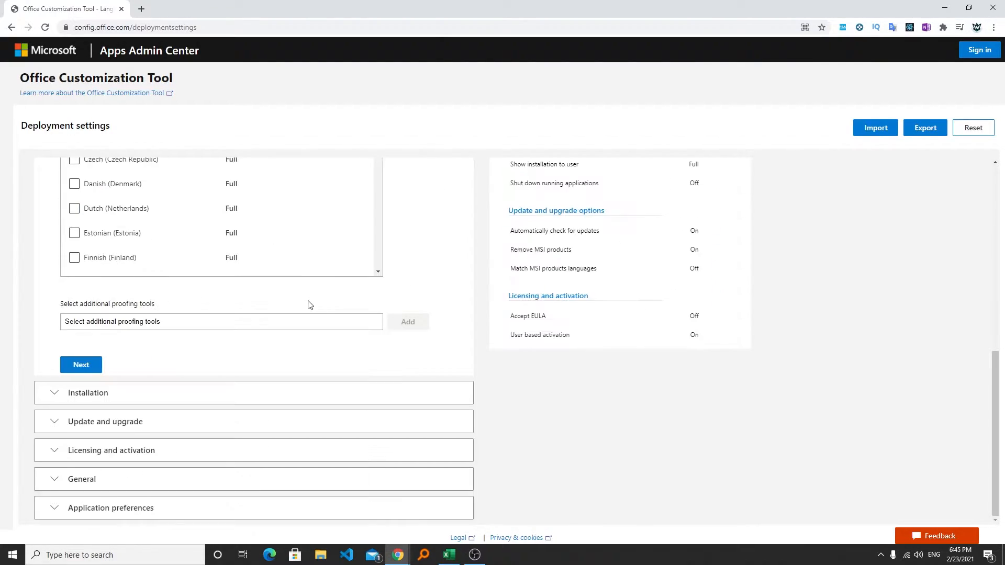
pyautogui.click(284, 320)
pyautogui.click(285, 321)
pyautogui.click(93, 400)
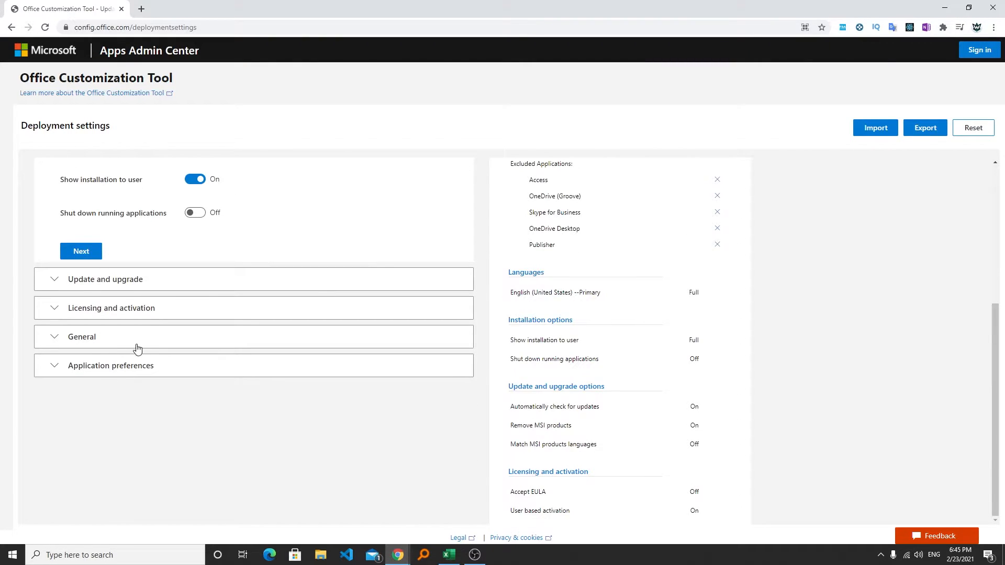
# Keep the Office Content Delivery Network as the update source, turn off uninstalling MSI versions of Office, and continue to licensing.
pyautogui.scroll(2, 139, 346)
pyautogui.scroll(2, 146, 345)
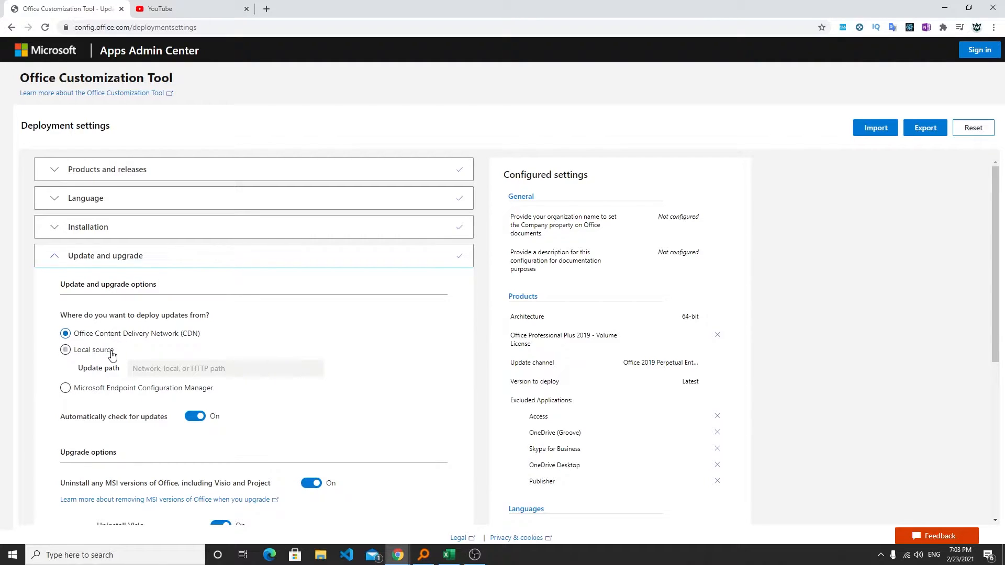
pyautogui.click(72, 355)
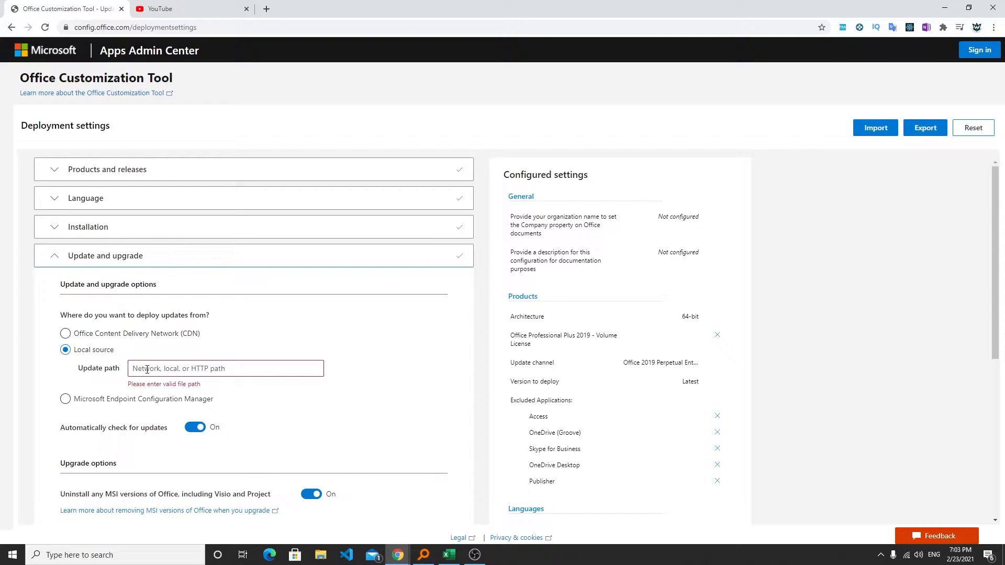
pyautogui.click(66, 334)
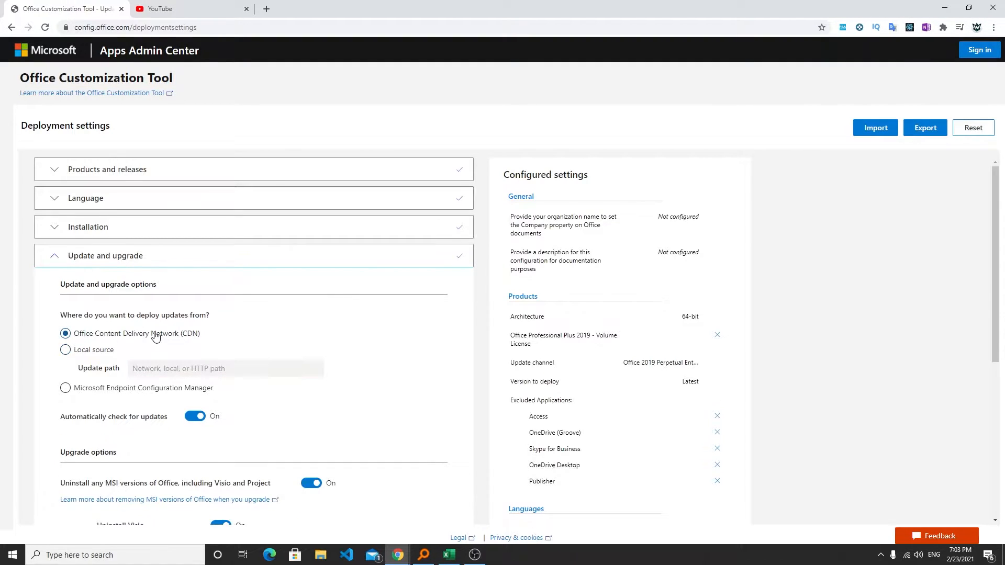
pyautogui.scroll(-5, 156, 338)
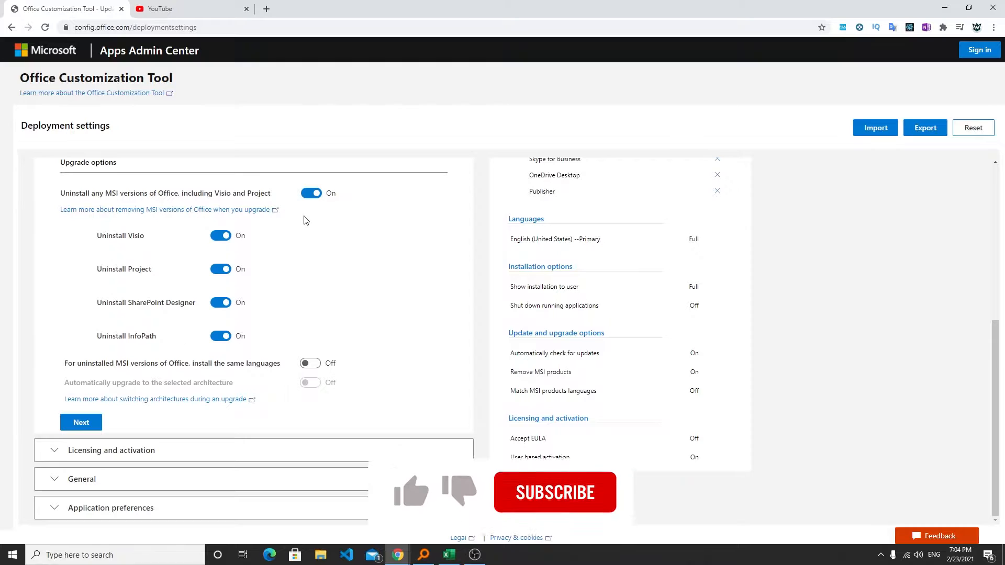
pyautogui.click(310, 194)
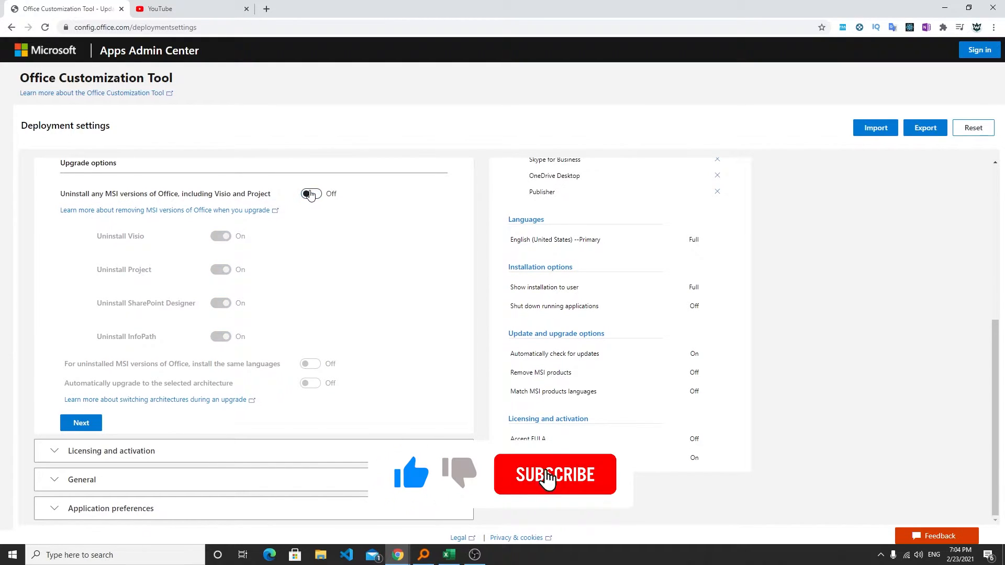
pyautogui.click(81, 423)
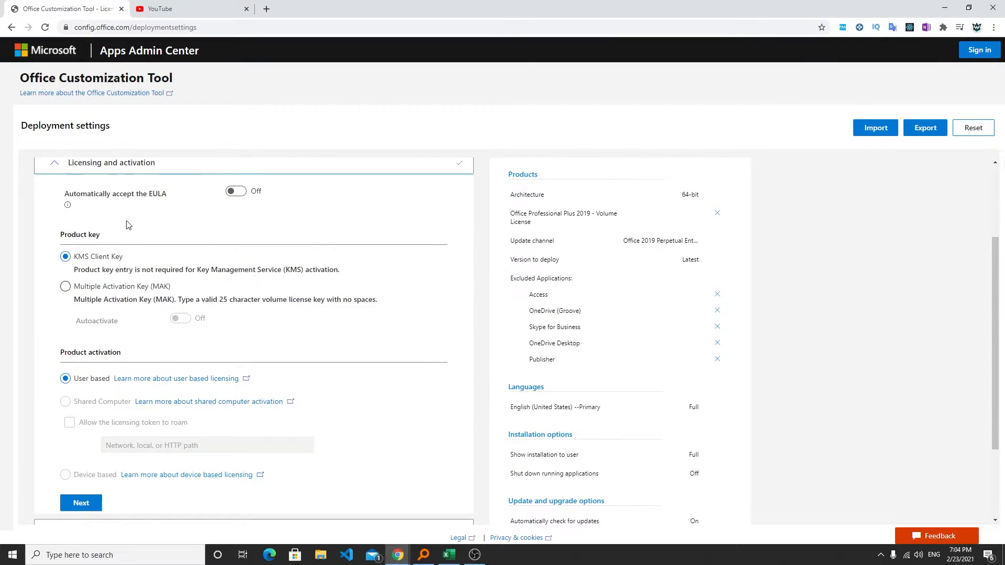
# Turn on automatic acceptance of the EULA, keep KMS Client Key as the product key option, and continue to the general settings.
pyautogui.scroll(3, 202, 213)
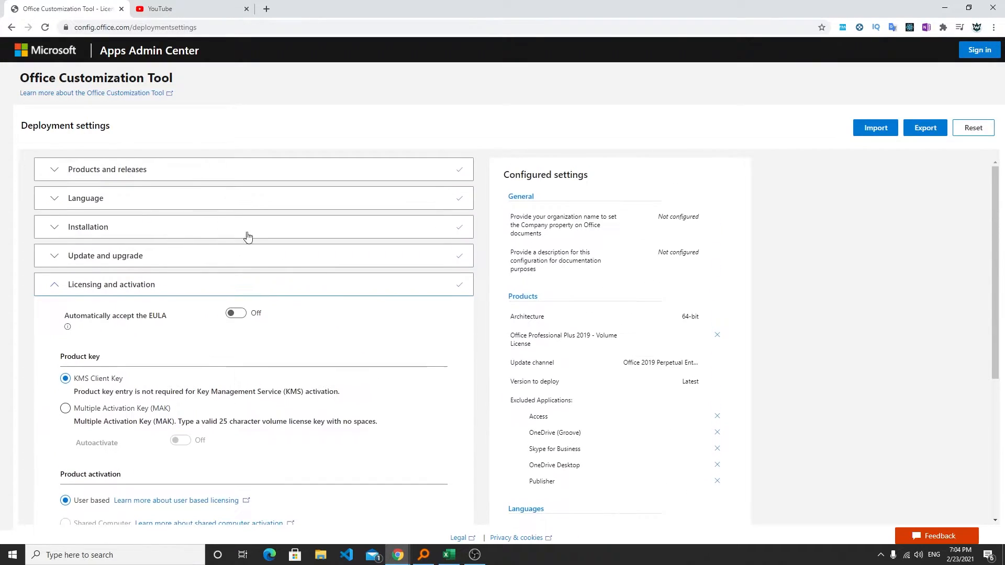
pyautogui.click(237, 314)
pyautogui.scroll(-6, 141, 303)
pyautogui.scroll(3, 121, 320)
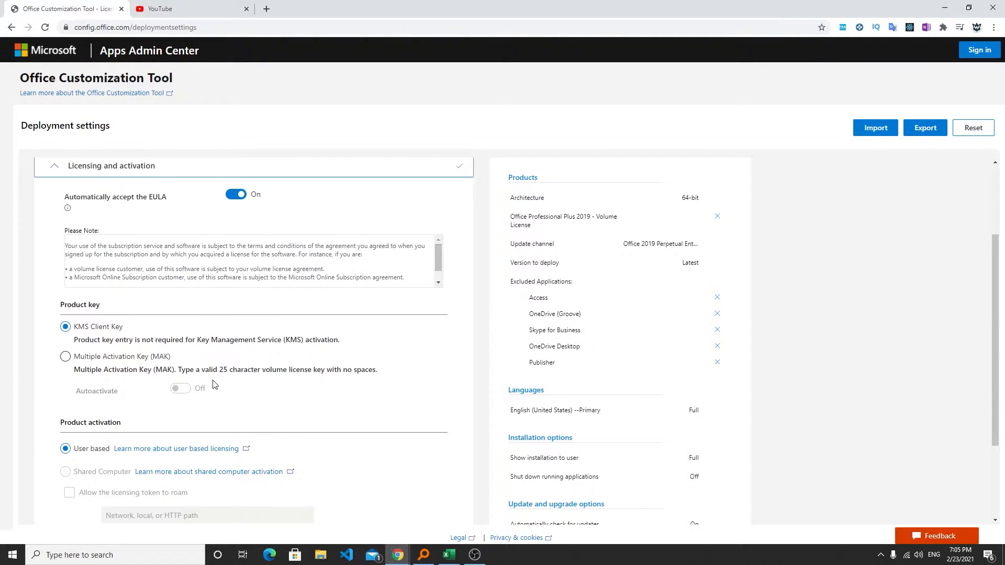
pyautogui.click(66, 357)
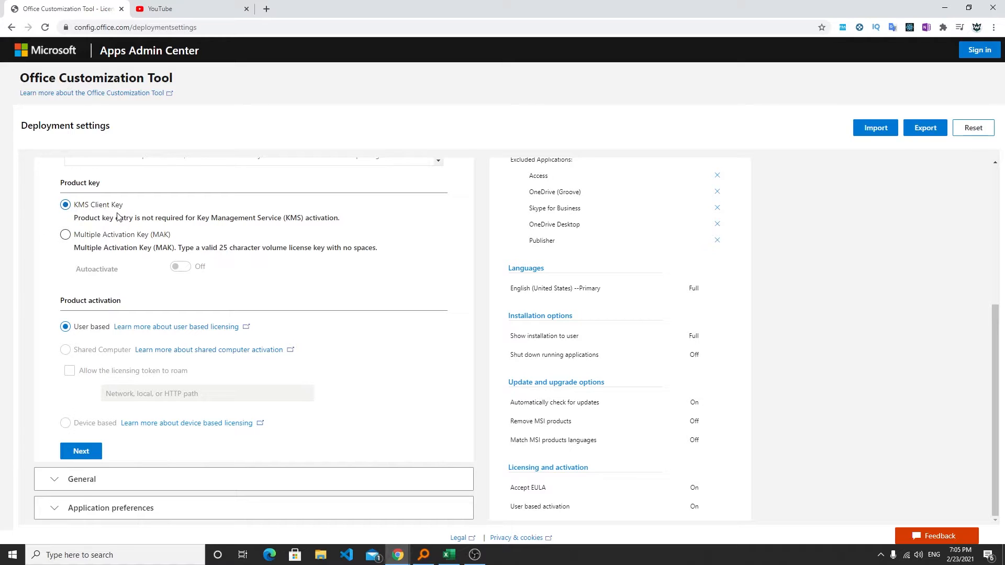
pyautogui.click(87, 453)
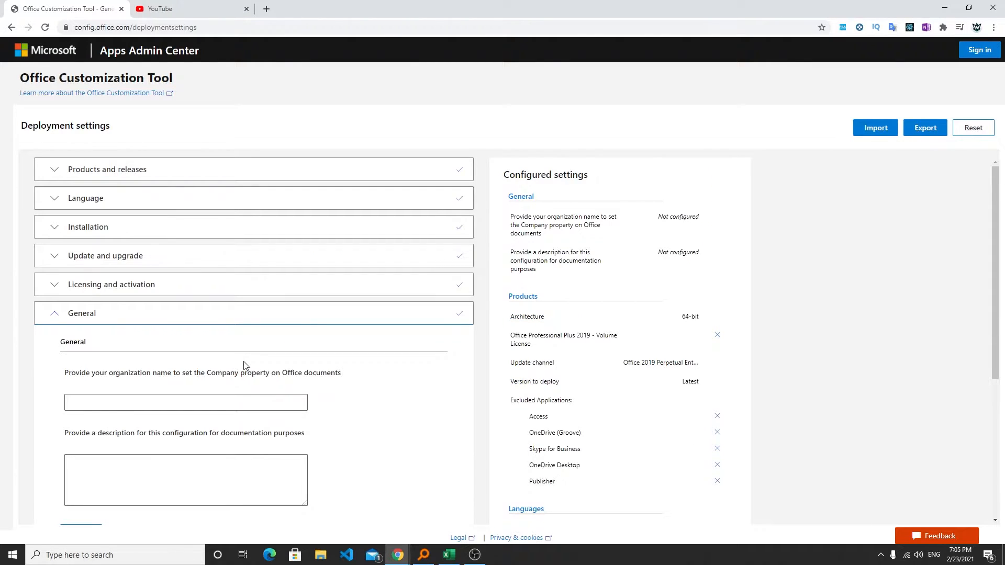
# Leave the organization name and configuration description blank and continue to the application preferences.
pyautogui.scroll(-2, 295, 362)
pyautogui.click(106, 283)
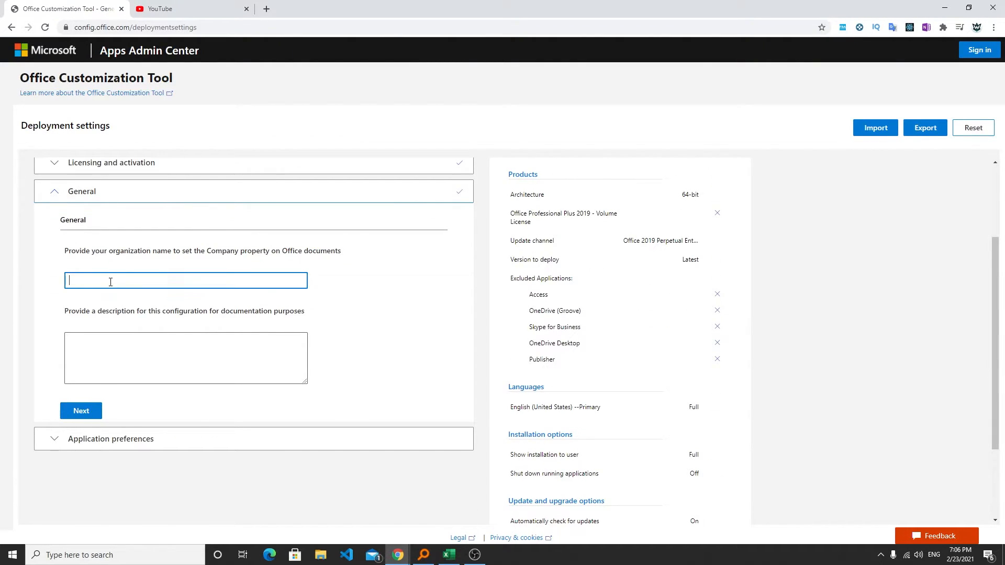
pyautogui.click(132, 337)
pyautogui.click(164, 277)
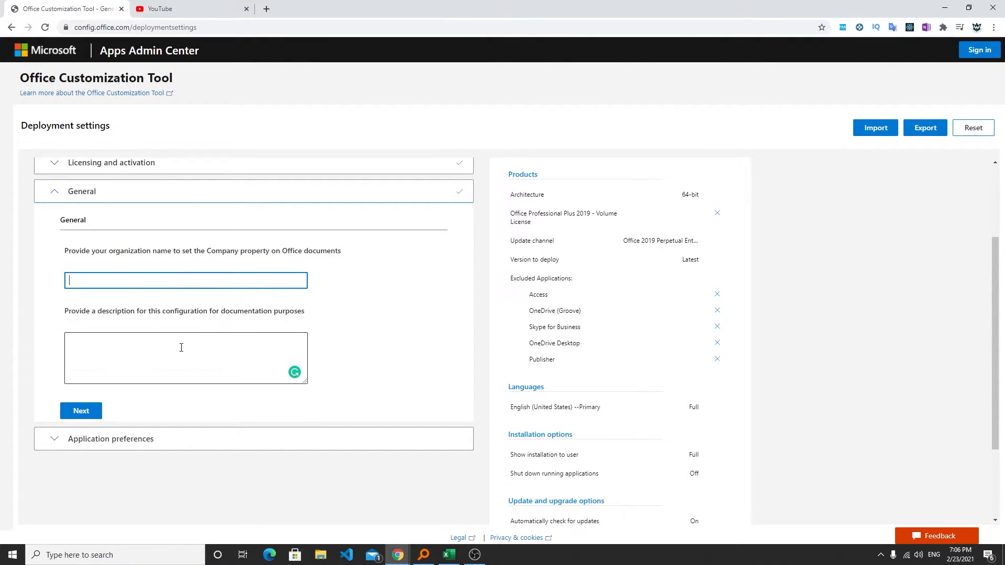
pyautogui.click(85, 413)
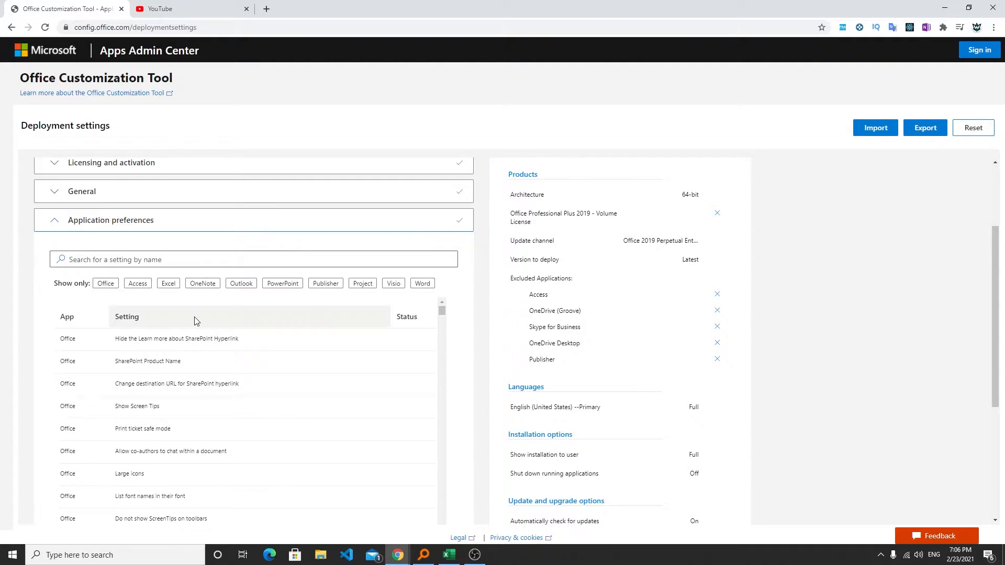
# Finish the application preferences without changing any setting and review the configured settings summary.
pyautogui.scroll(-4, 469, 326)
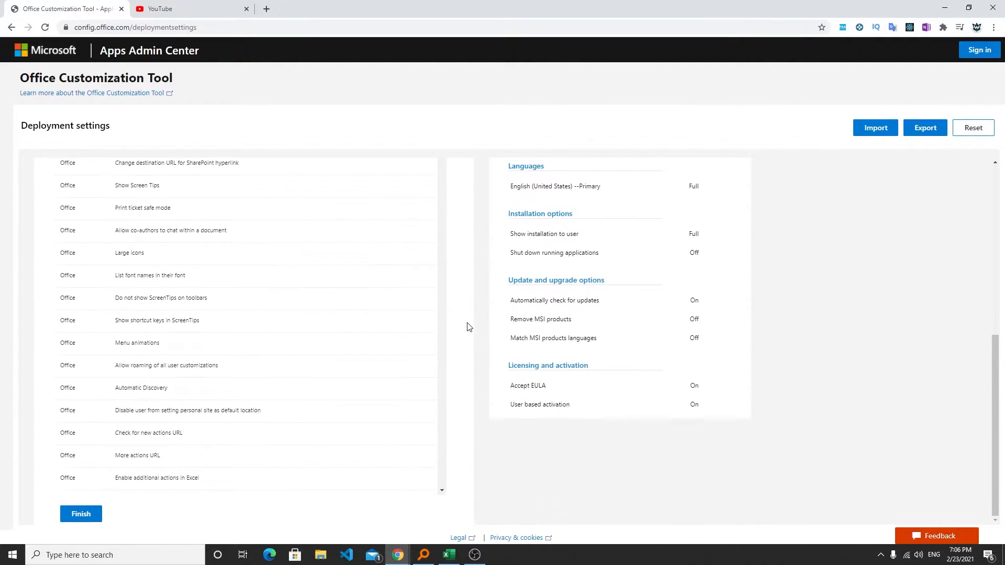
pyautogui.click(82, 514)
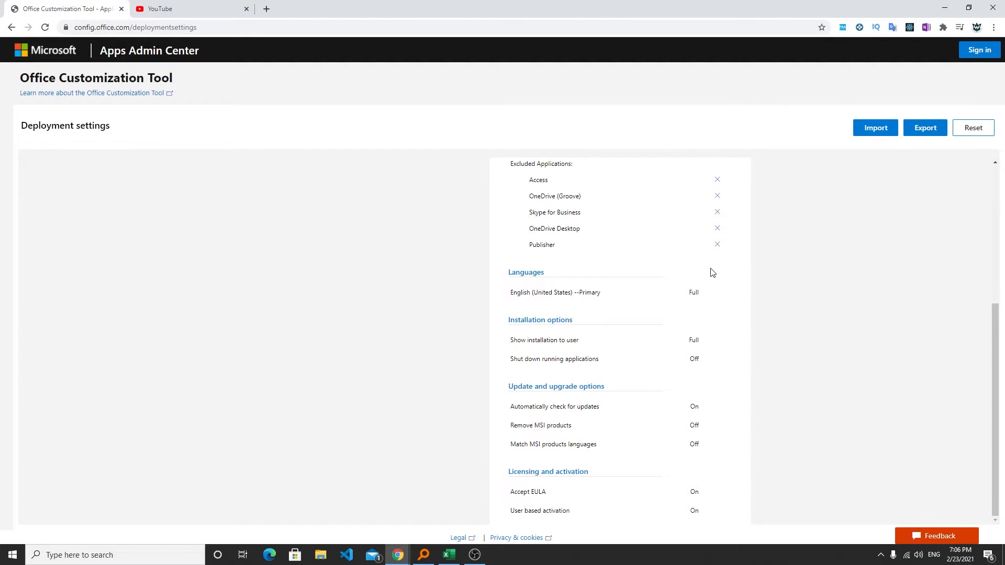
pyautogui.scroll(5, 770, 252)
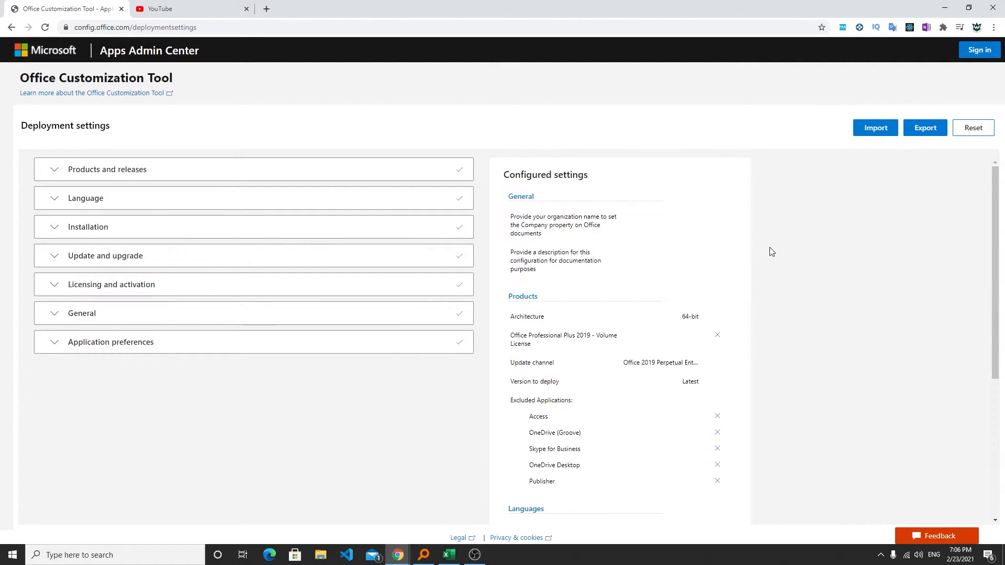
pyautogui.scroll(-5, 762, 253)
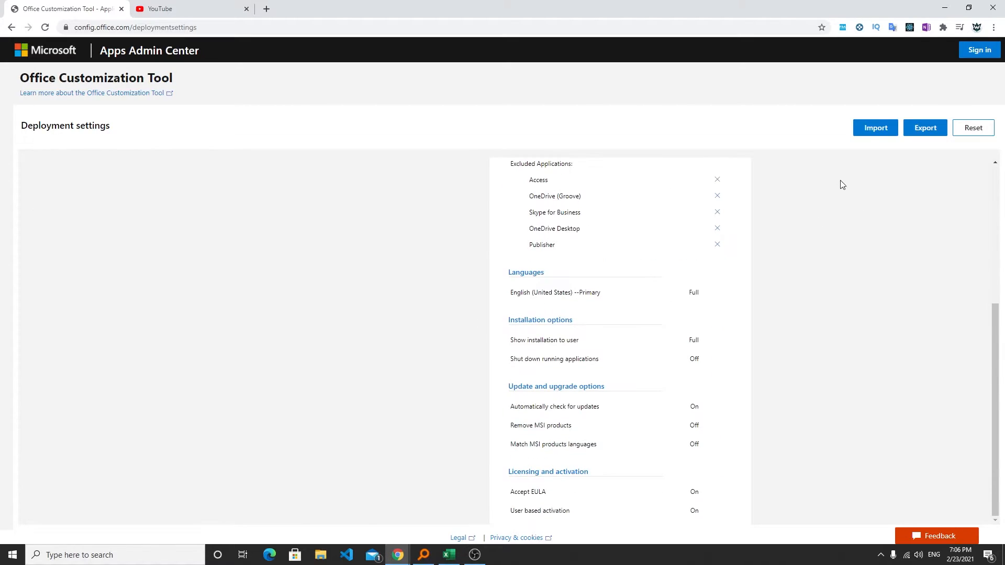
# Export the configuration to XML with the file name Configuration, keeping the current default file format settings and accepting the license agreement.
pyautogui.click(930, 132)
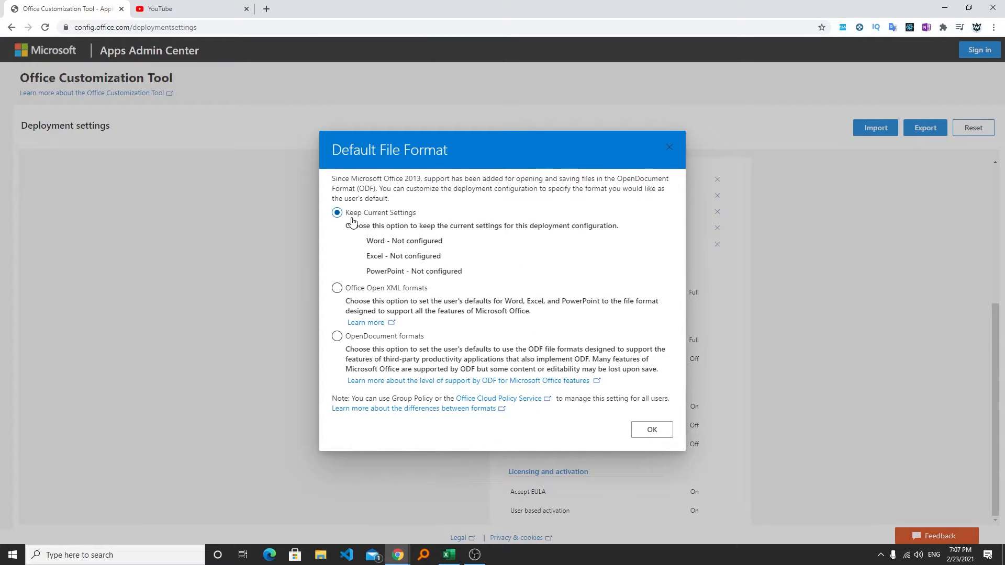
pyautogui.click(651, 430)
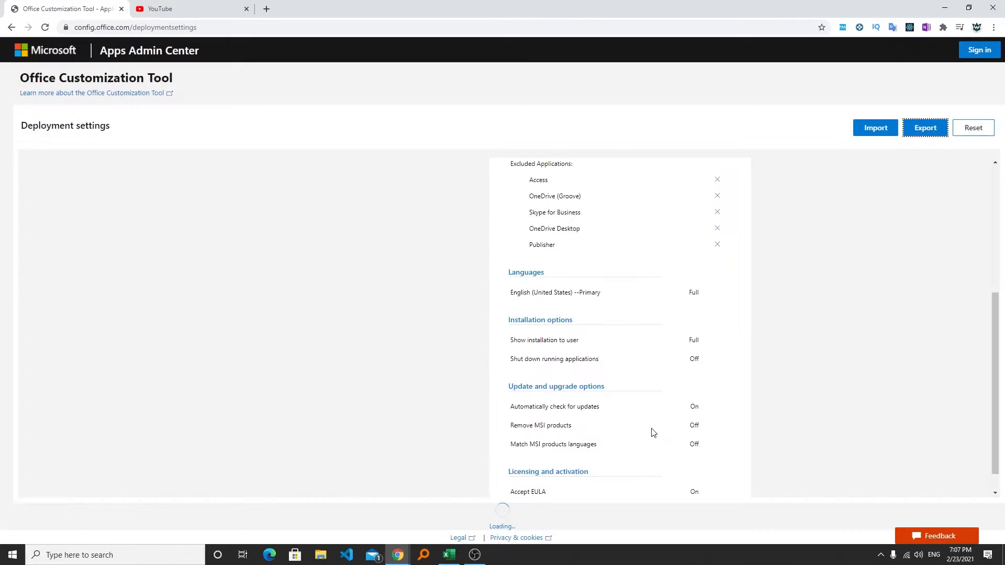
pyautogui.click(524, 323)
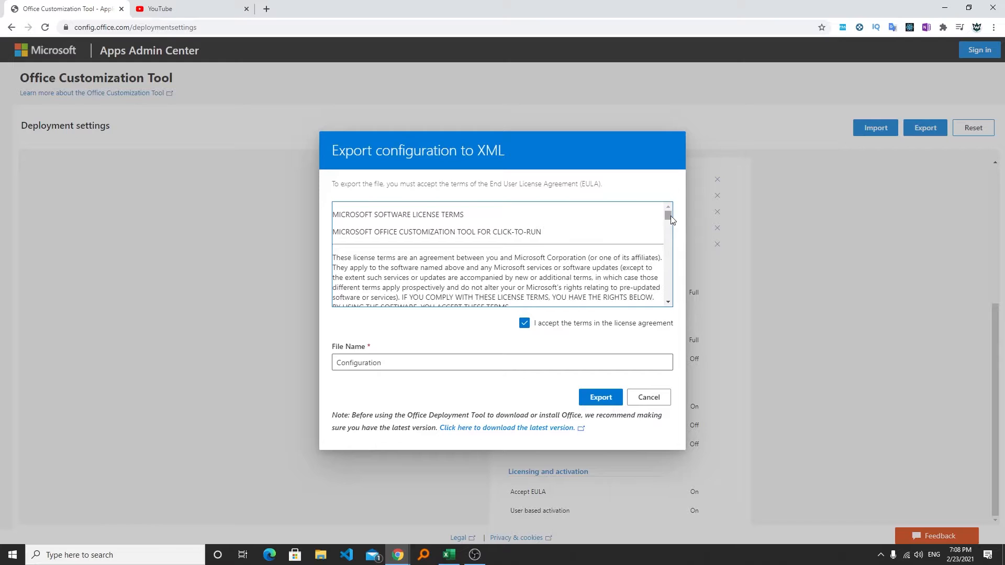
pyautogui.moveTo(671, 217); pyautogui.dragTo(669, 291)
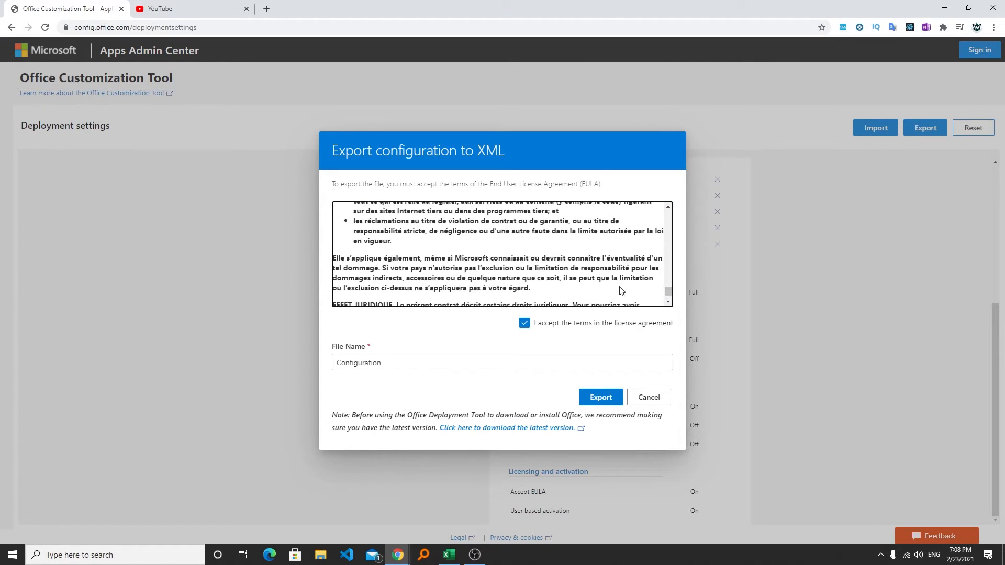
pyautogui.click(597, 398)
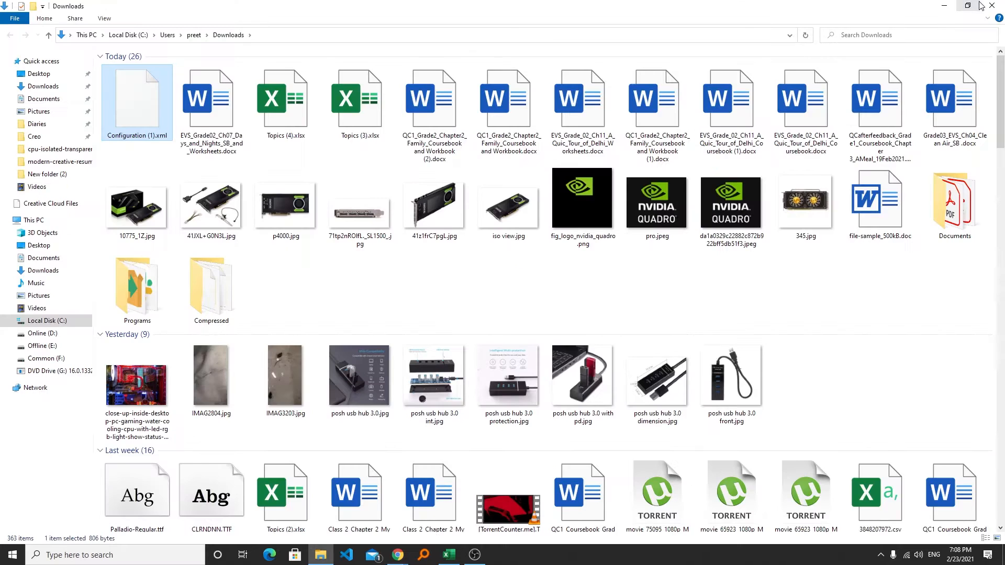
pyautogui.click(983, 5)
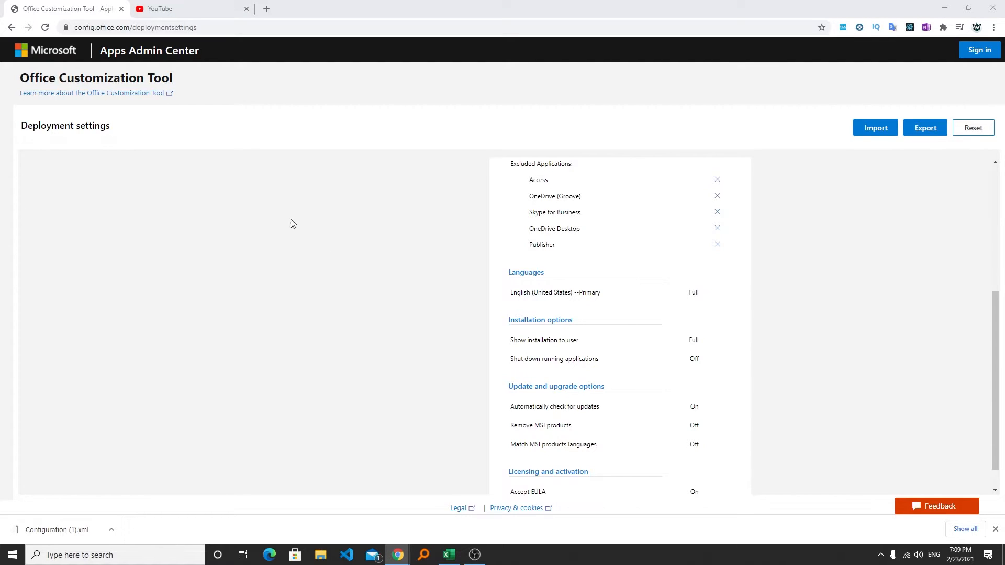
# Search Google for "office deployment tool" in a new browser tab and open Microsoft's official download page.
pyautogui.click(267, 8)
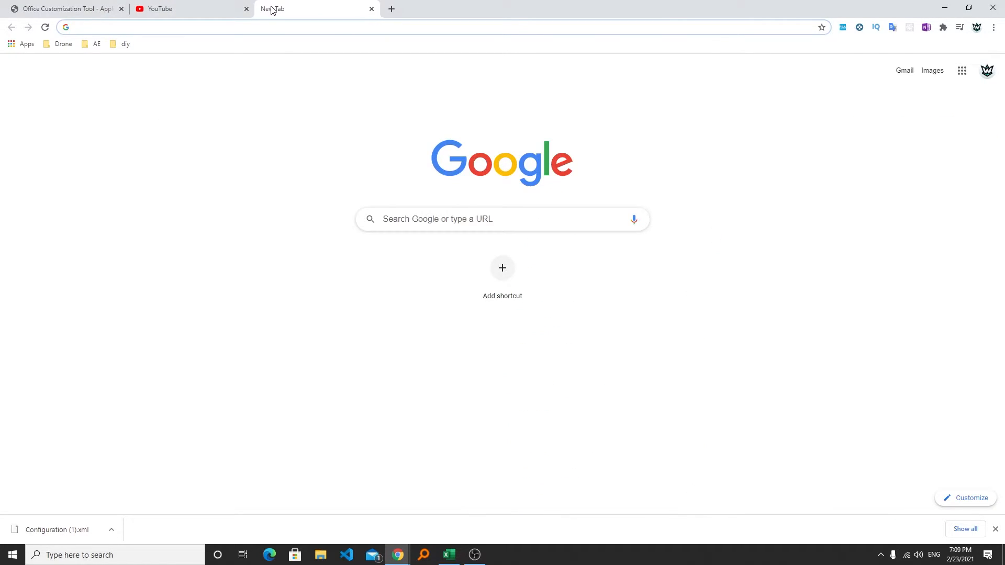
pyautogui.write('s')
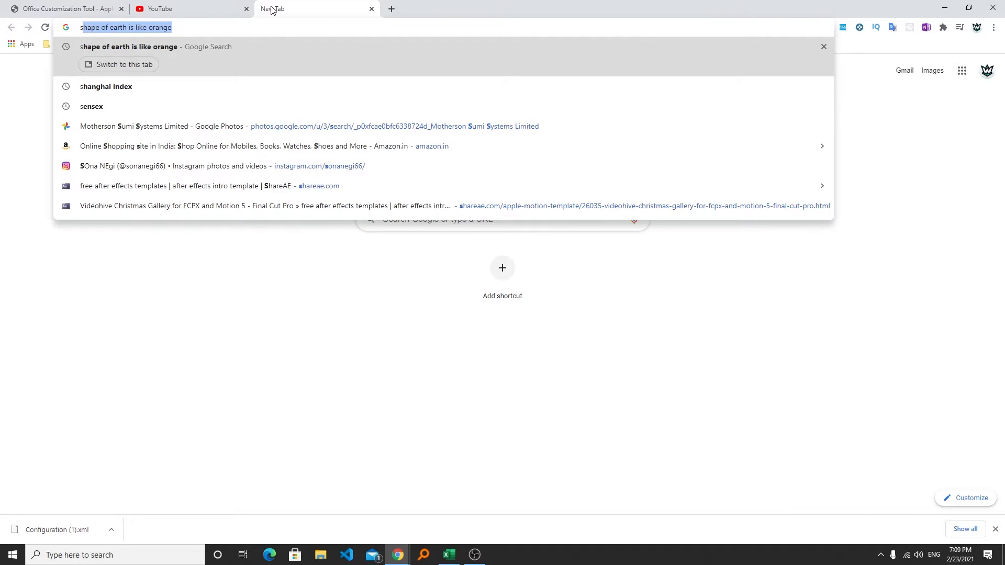
pyautogui.press('BackSpace')
pyautogui.press('BackSpace')
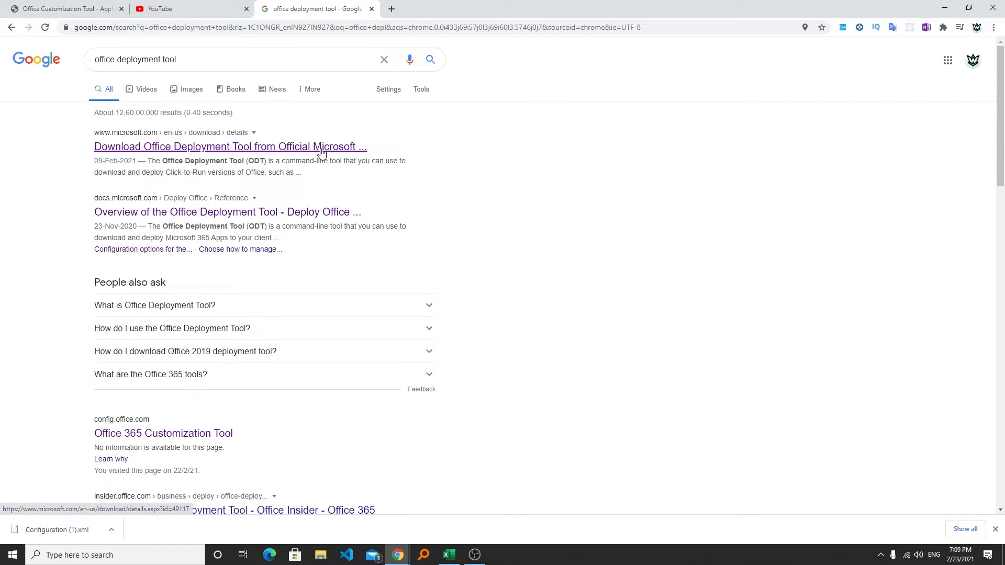
pyautogui.click(321, 152)
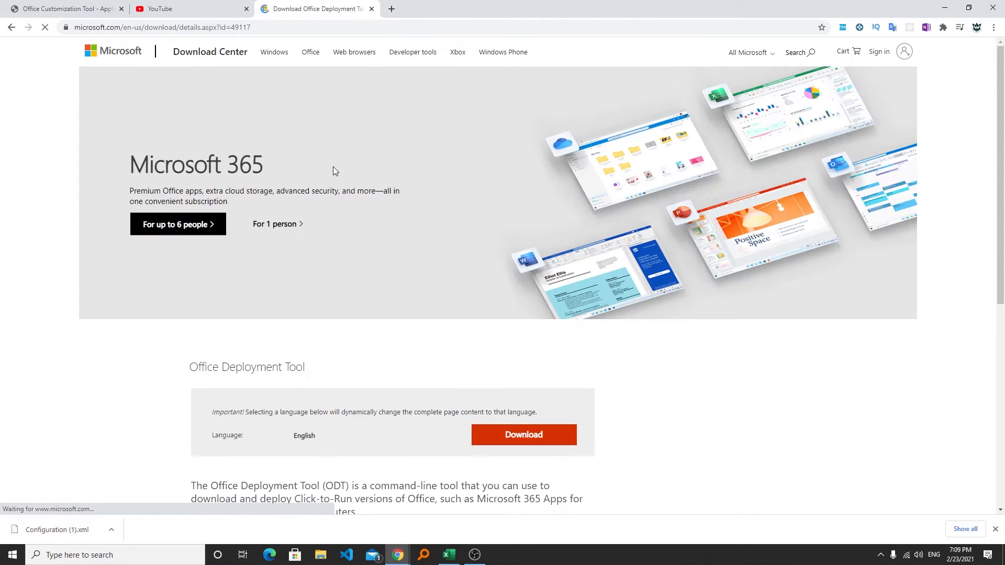
# Download officedeploymenttool_13628-20274.exe to the Programs folder and open its containing folder.
pyautogui.scroll(-4, 421, 238)
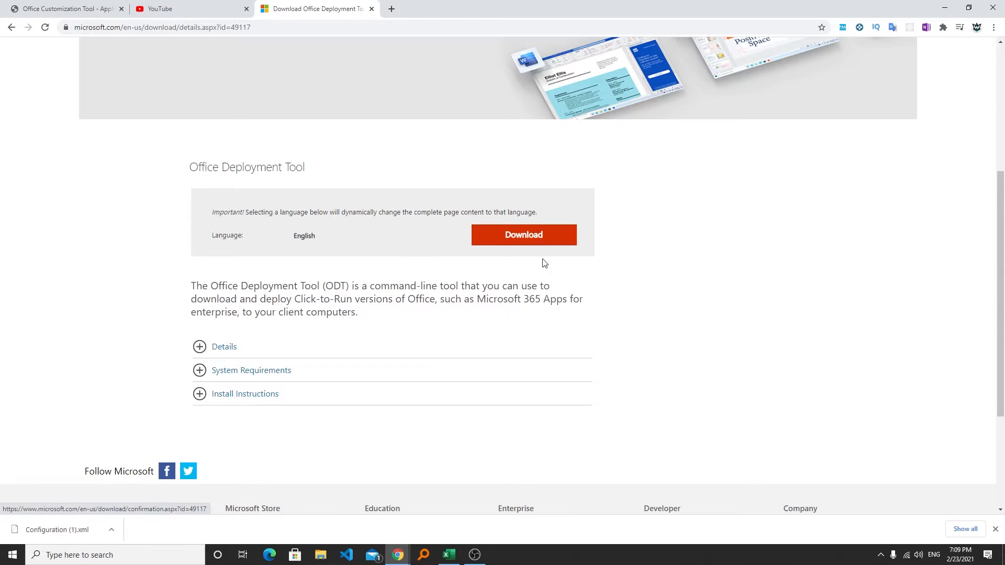
pyautogui.click(529, 244)
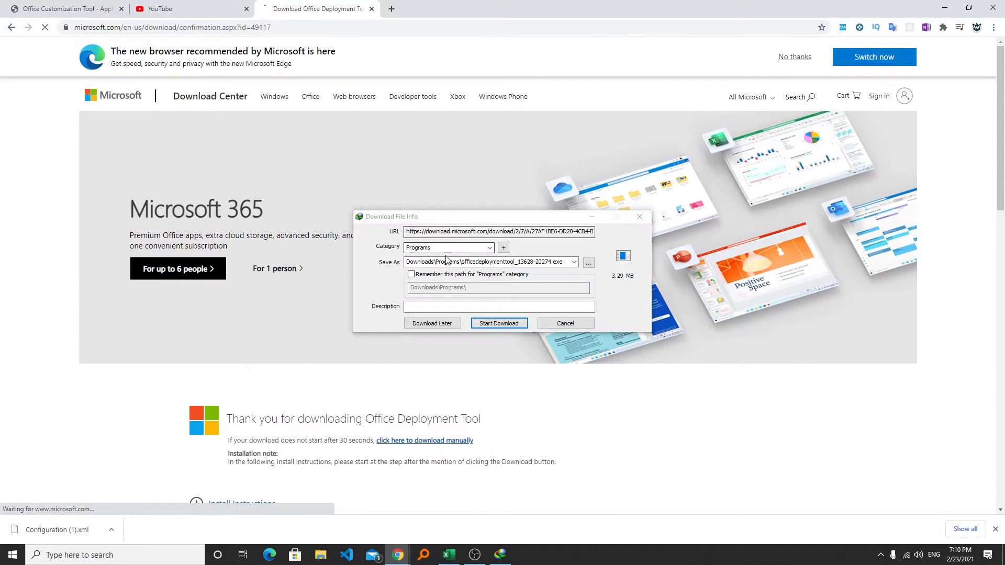
pyautogui.click(507, 323)
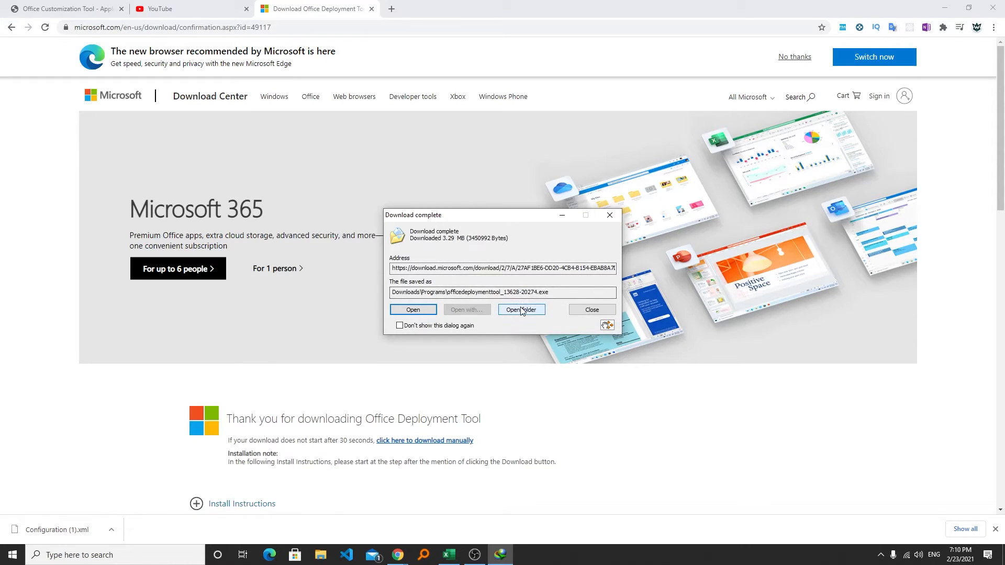
pyautogui.click(521, 309)
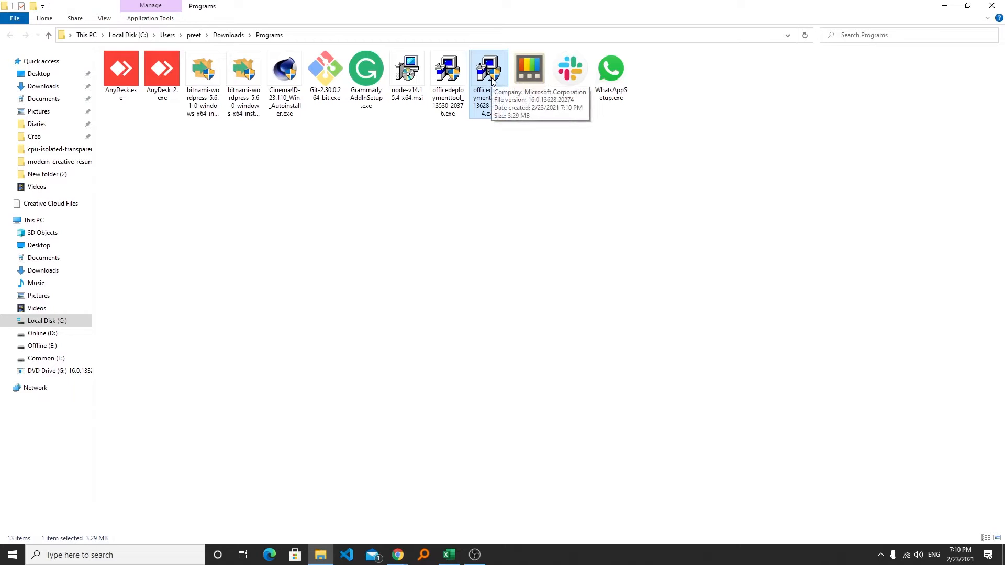
# Create a new folder with its default name in Programs and select officedeploymenttool_13628-20274.exe.
pyautogui.click(367, 173)
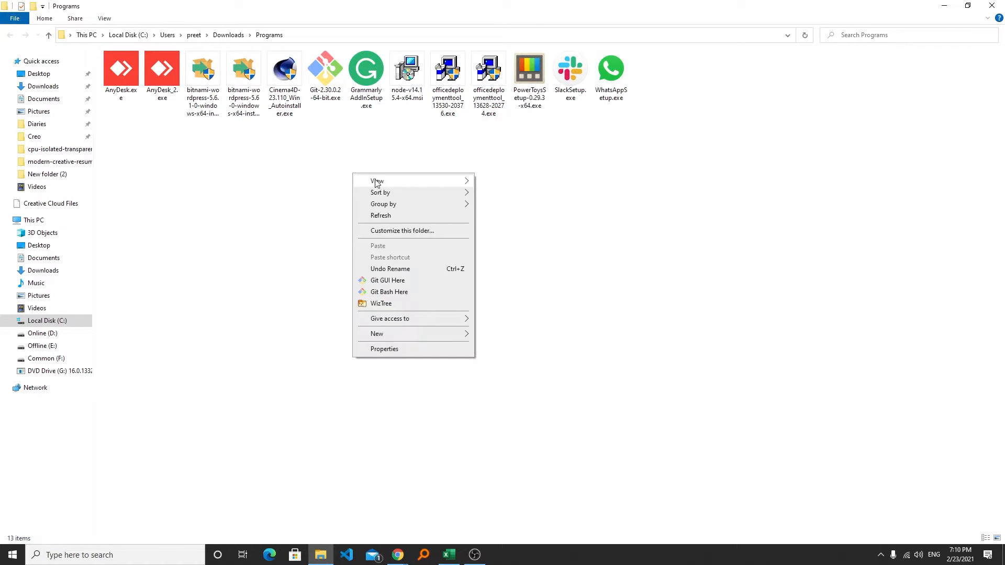
pyautogui.rightClick(353, 174)
pyautogui.moveTo(448, 335)
pyautogui.click(492, 335)
pyautogui.click(422, 184)
pyautogui.click(539, 67)
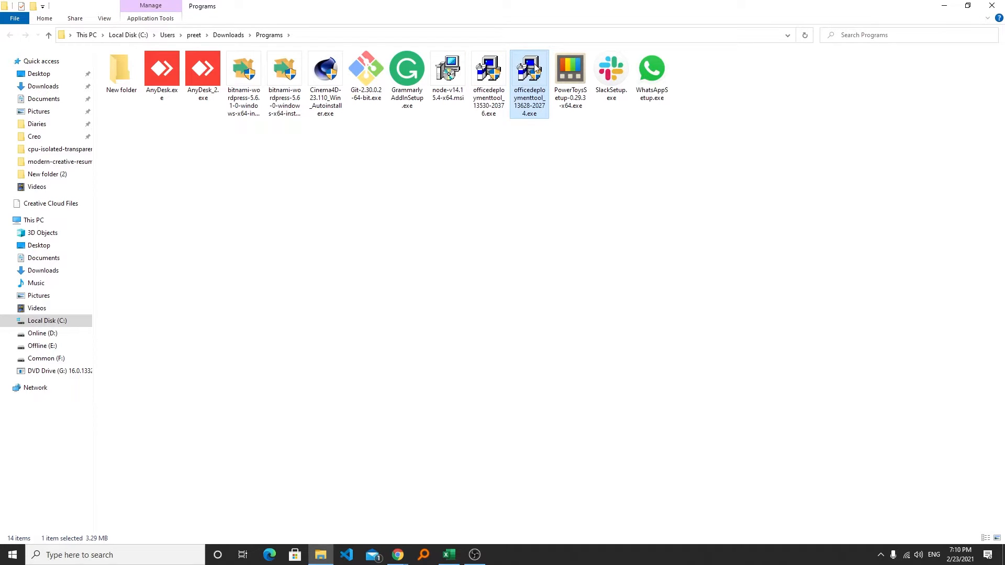
pyautogui.moveTo(398, 556)
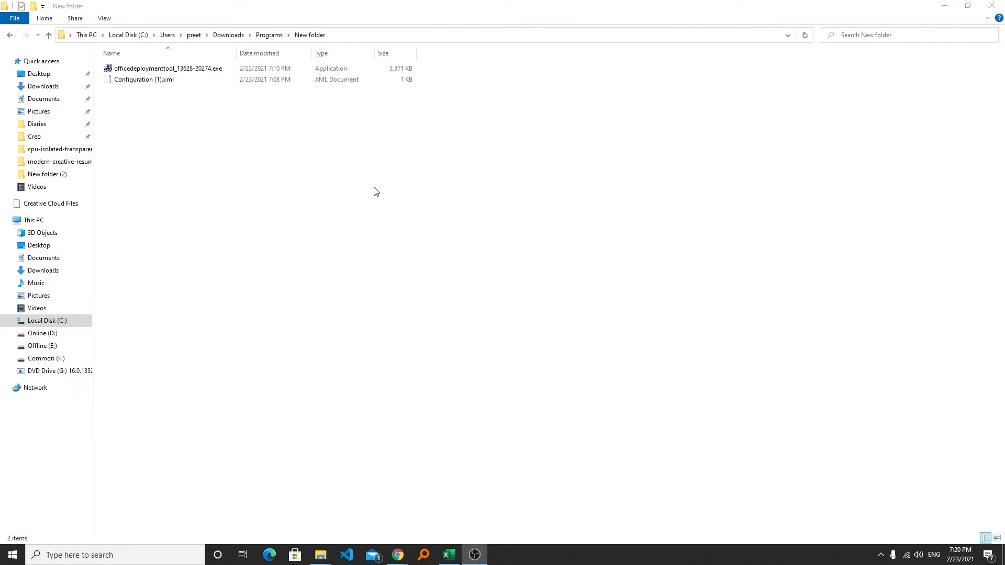
# Run officedeploymenttool_13628-20274.exe as administrator, accept the Microsoft Software License Terms, and continue.
pyautogui.click(215, 71)
pyautogui.rightClick(212, 72)
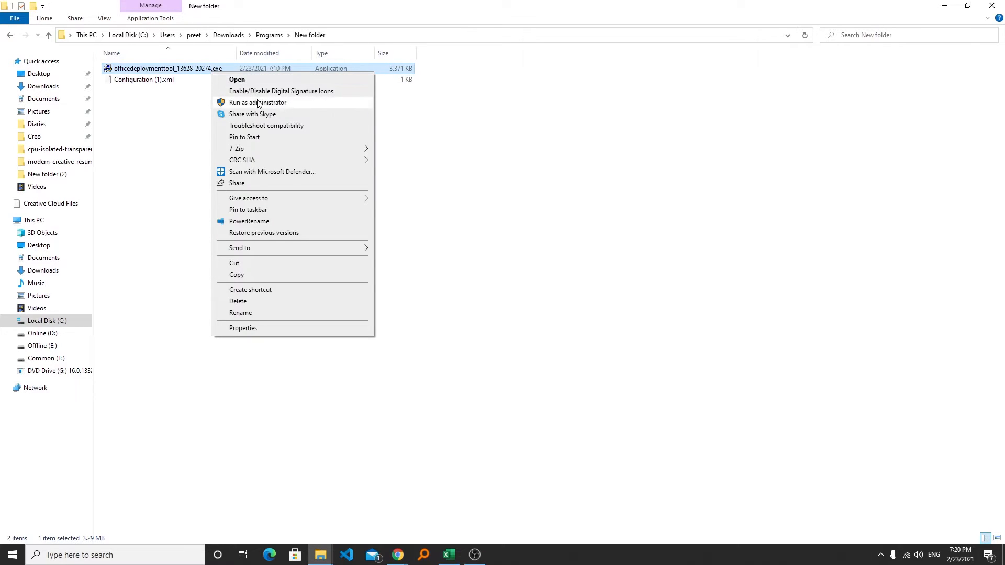
pyautogui.click(257, 103)
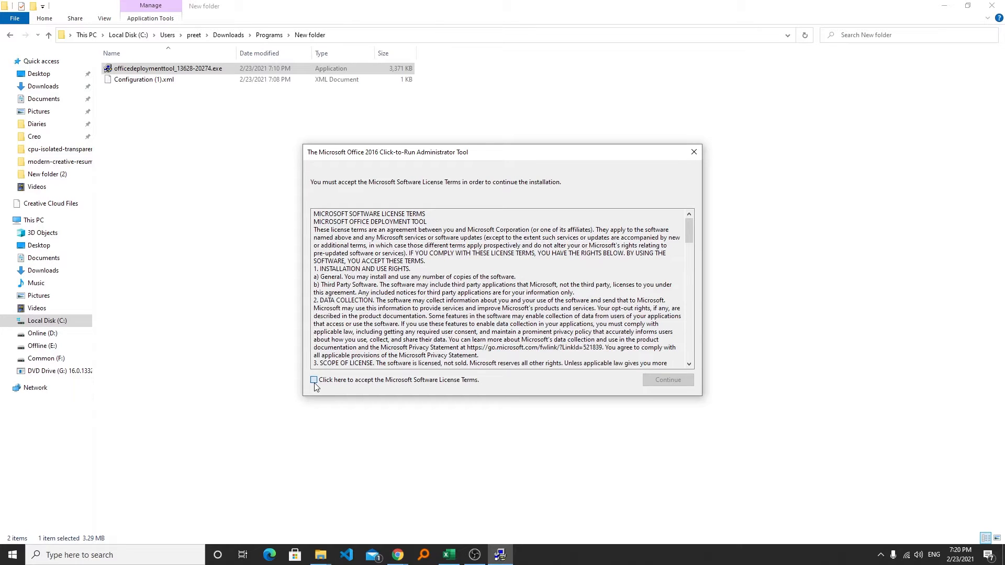
pyautogui.click(315, 380)
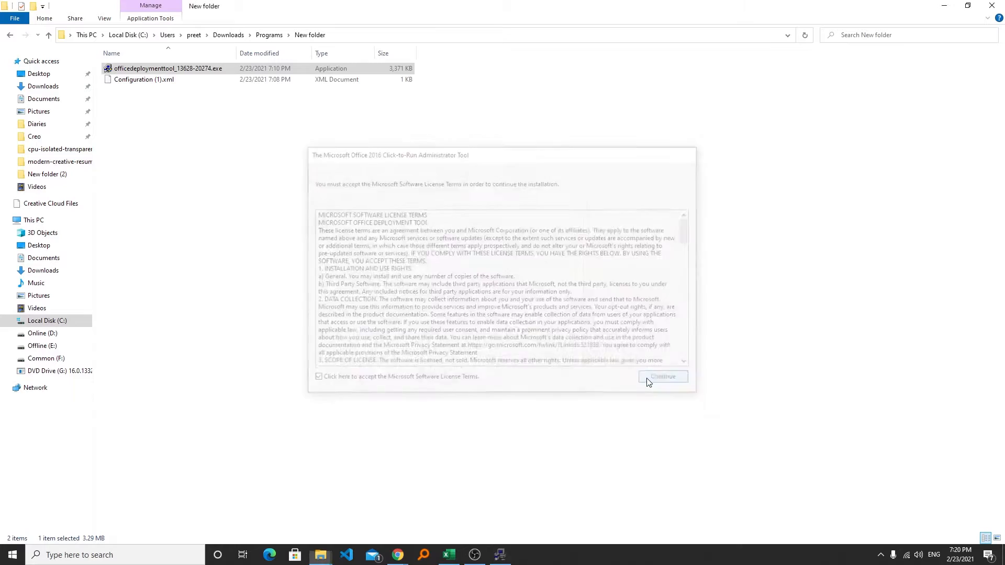
pyautogui.click(646, 378)
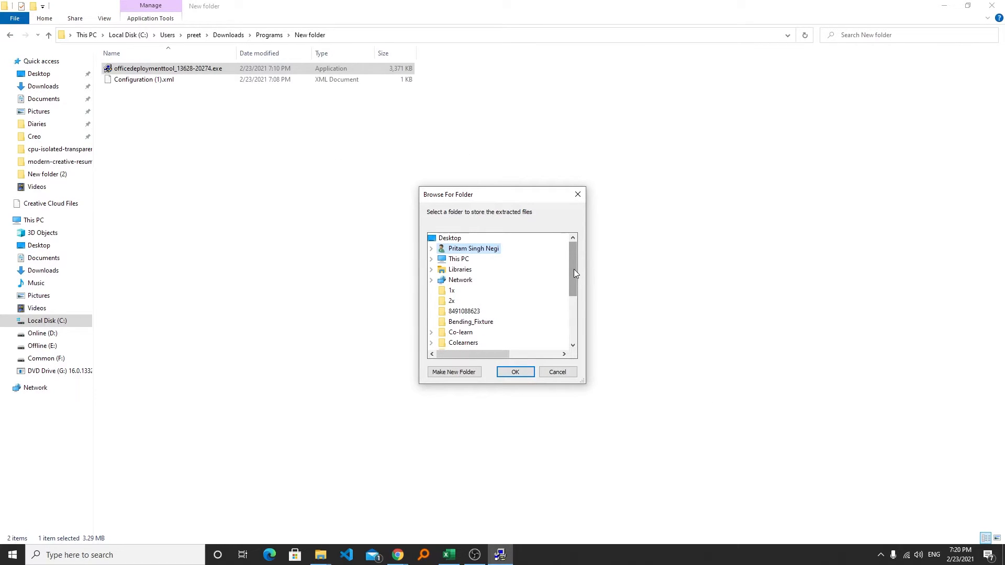
# Create a folder named Office on the Common (F:) drive and extract the deployment tool files into it.
pyautogui.moveTo(573, 272)
pyautogui.mouseDown()
pyautogui.moveTo(570, 317)
pyautogui.moveTo(570, 266)
pyautogui.moveTo(573, 291)
pyautogui.mouseUp()
pyautogui.click(431, 259)
pyautogui.doubleClick(476, 259)
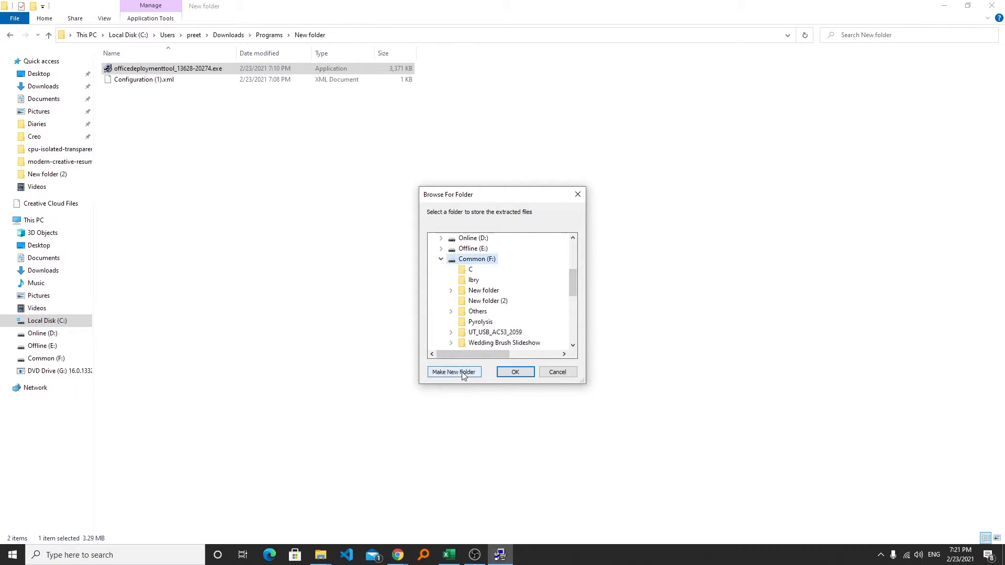
pyautogui.click(460, 373)
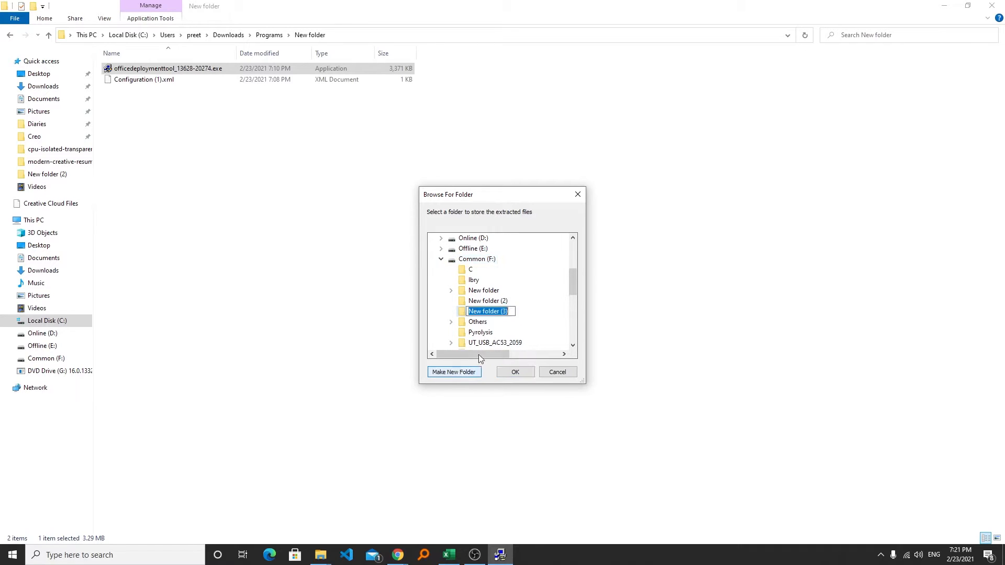
pyautogui.rightClick(497, 314)
pyautogui.click(555, 282)
pyautogui.write('Office')
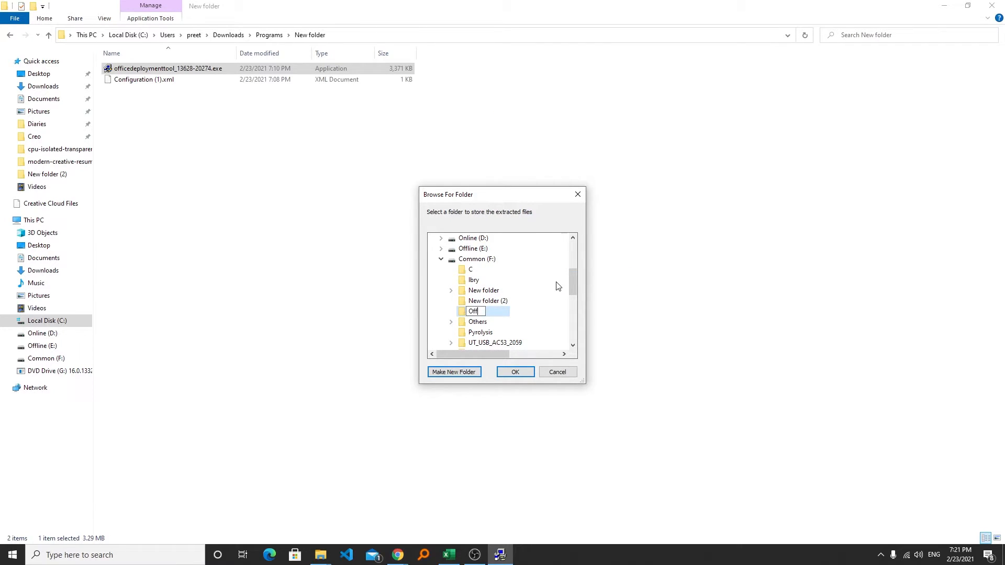
pyautogui.press('Return')
pyautogui.click(516, 372)
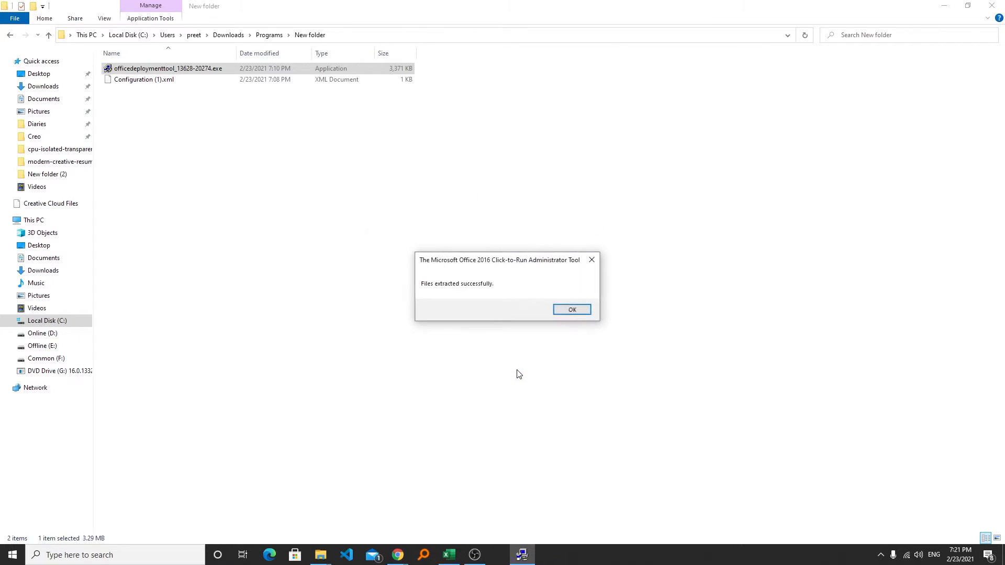
pyautogui.click(572, 310)
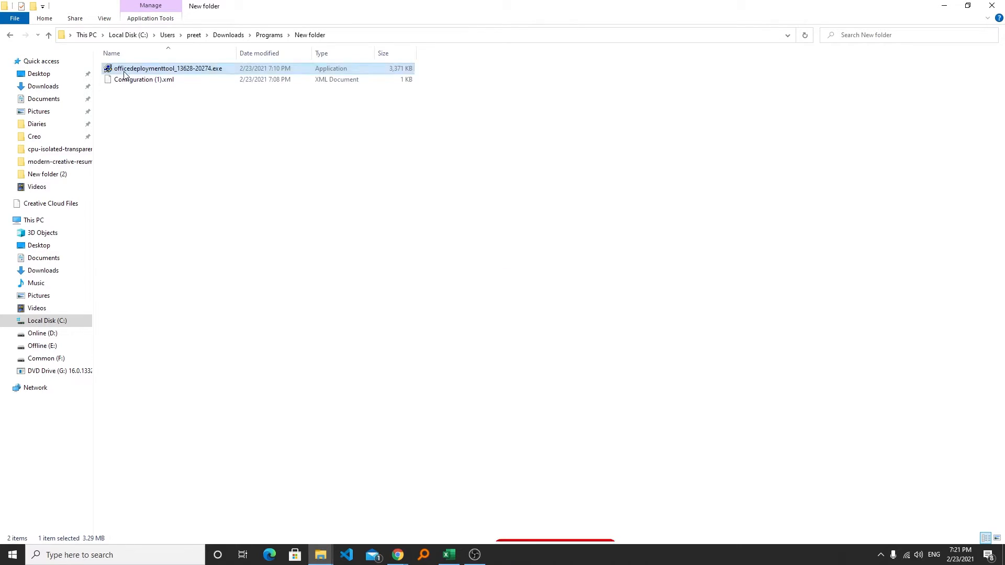
# Copy Configuration (1).xml and open the Office folder on the Common (F:) drive.
pyautogui.click(146, 82)
pyautogui.rightClick(145, 81)
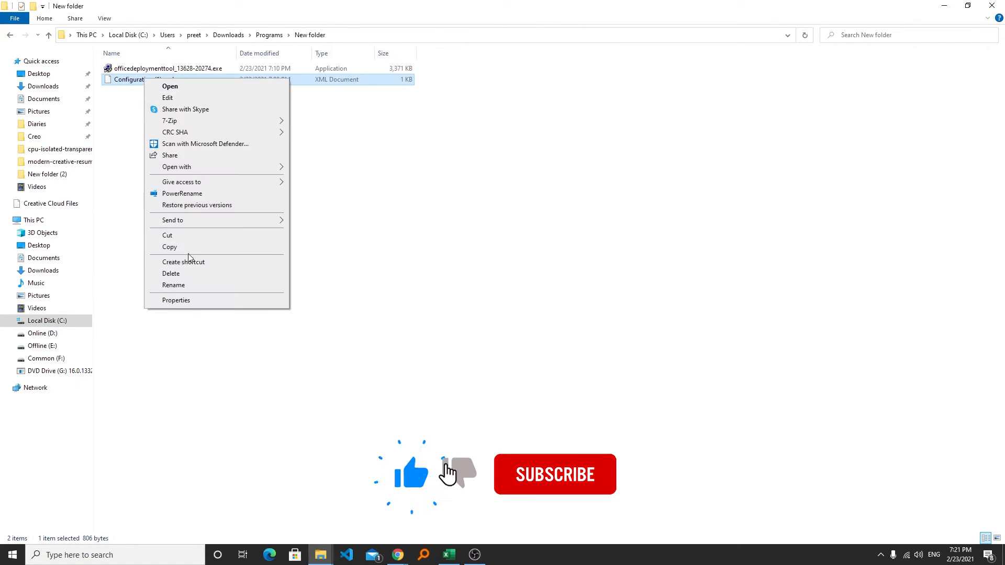
pyautogui.click(46, 358)
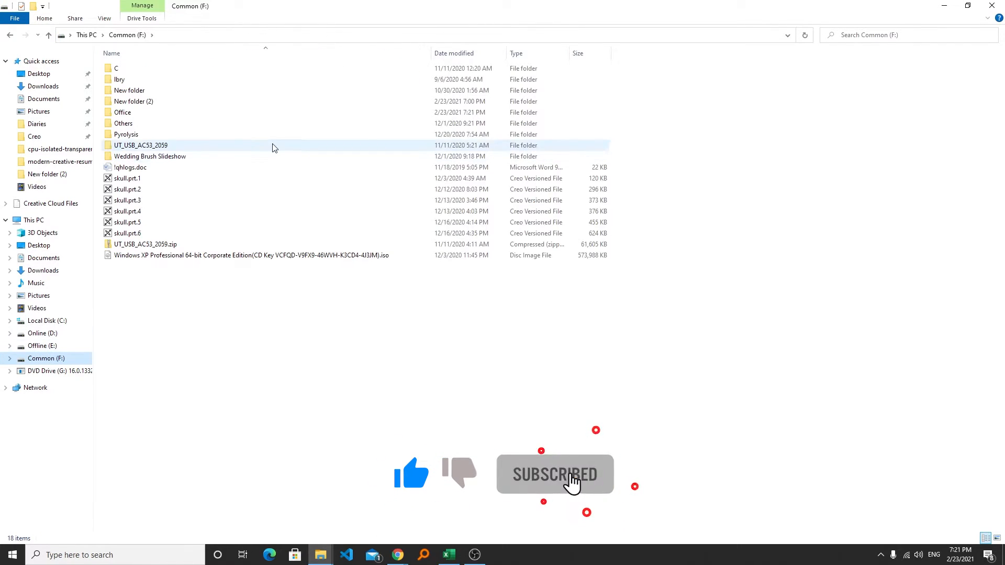
pyautogui.doubleClick(170, 114)
# Permanently delete the three sample configuration XML files from the Office folder, keeping setup.exe.
pyautogui.moveTo(450, 97); pyautogui.dragTo(243, 55)
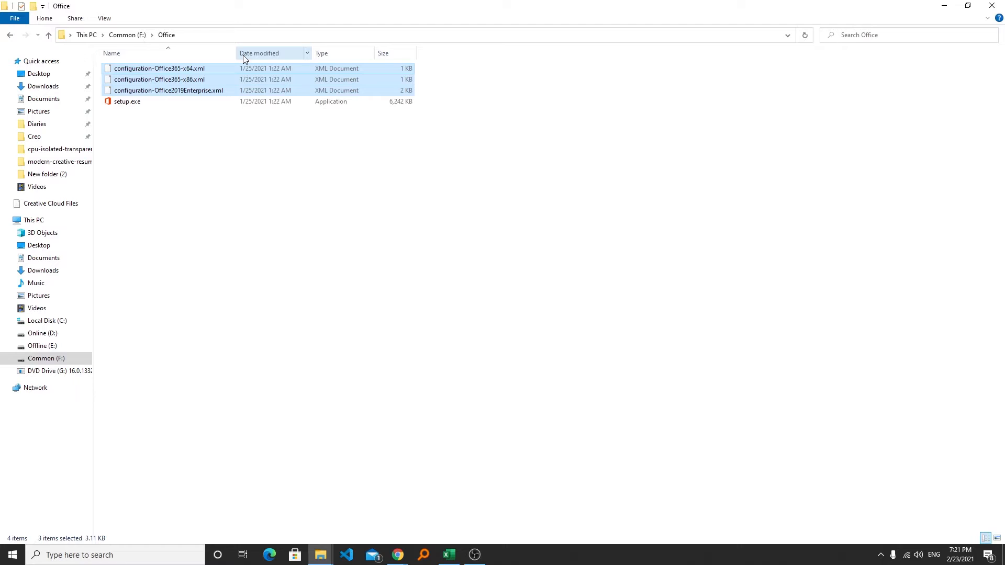
pyautogui.hotkey('shift', 'Delete')
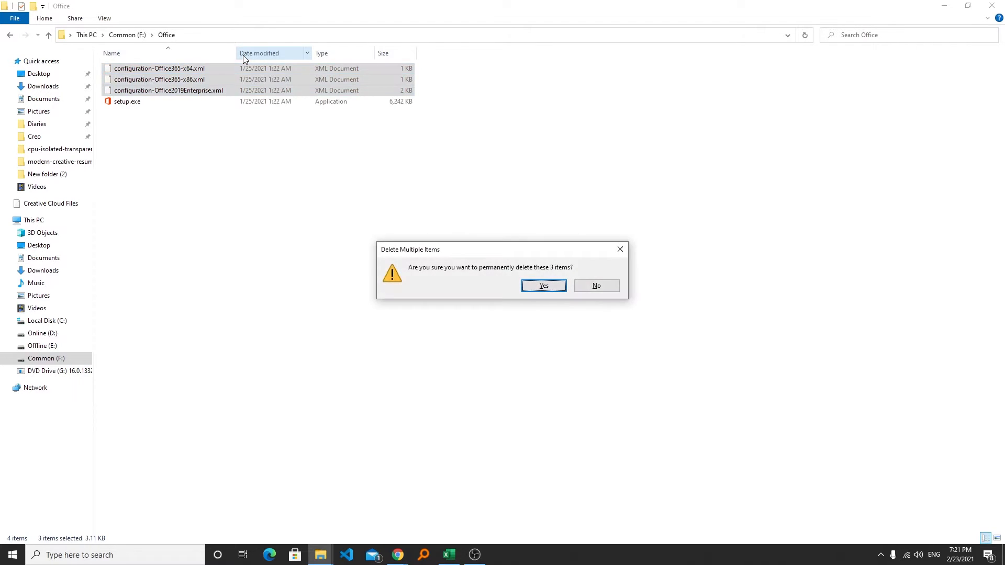
pyautogui.press('Return')
# Paste Configuration (1).xml into the Office folder beside setup.exe.
pyautogui.rightClick(245, 112)
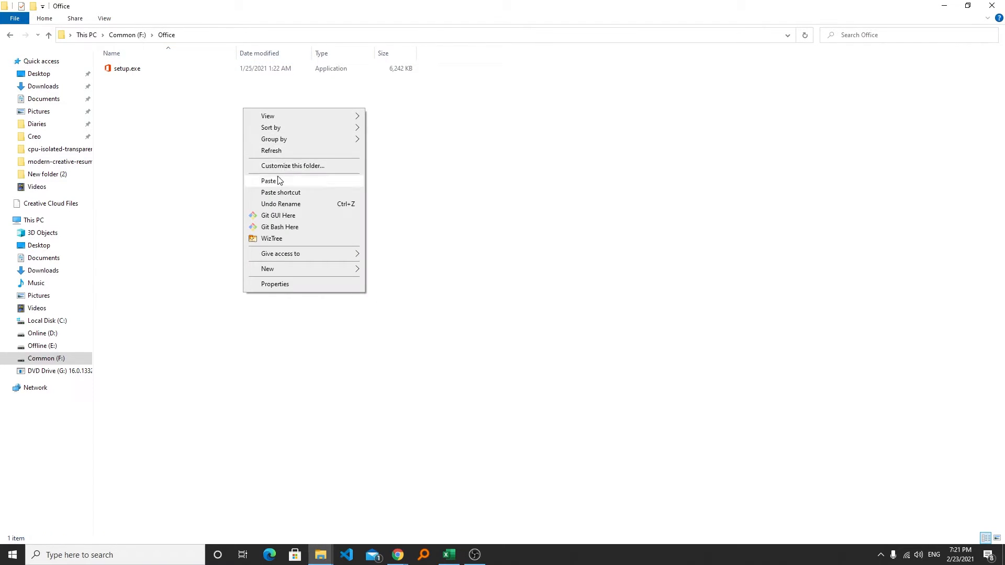
pyautogui.click(249, 181)
pyautogui.click(231, 156)
# Rename the pasted Configuration (1).xml to Configuration.xml.
pyautogui.rightClick(147, 69)
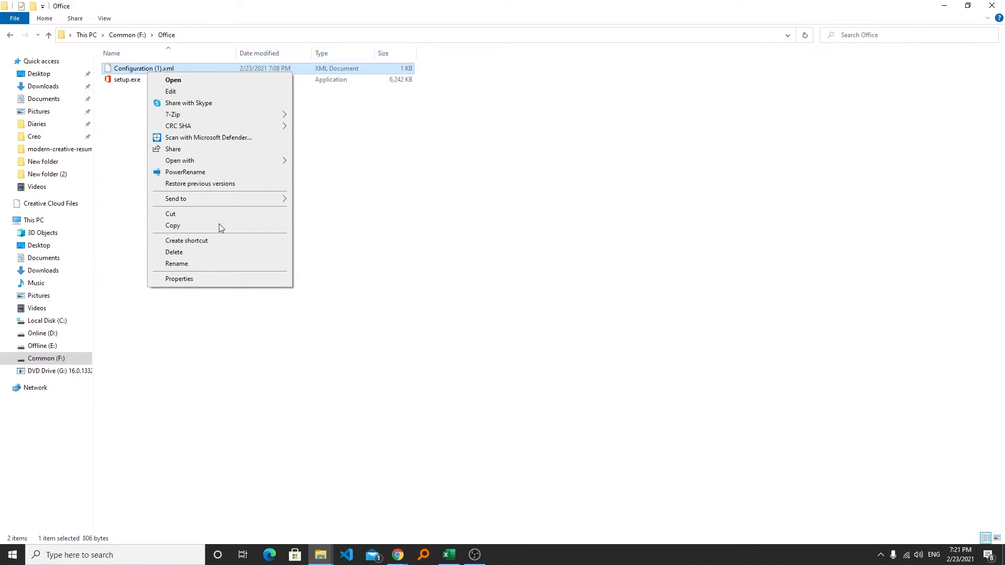
pyautogui.click(206, 263)
pyautogui.click(161, 69)
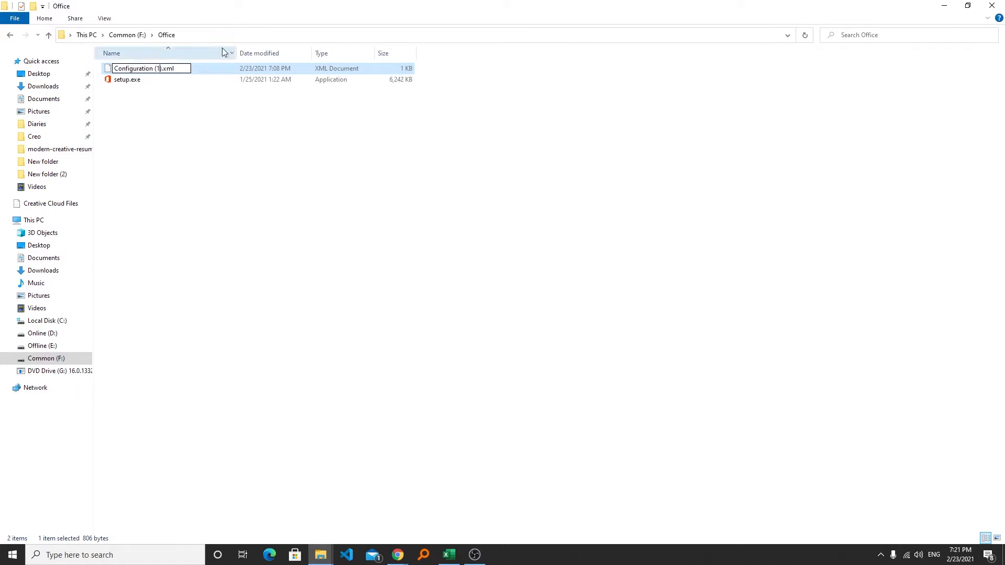
pyautogui.press('Delete')
pyautogui.press('BackSpace')
pyautogui.press('BackSpace')
pyautogui.press('BackSpace')
pyautogui.click(199, 119)
# Open Configuration.xml for editing to view its contents.
pyautogui.click(186, 71)
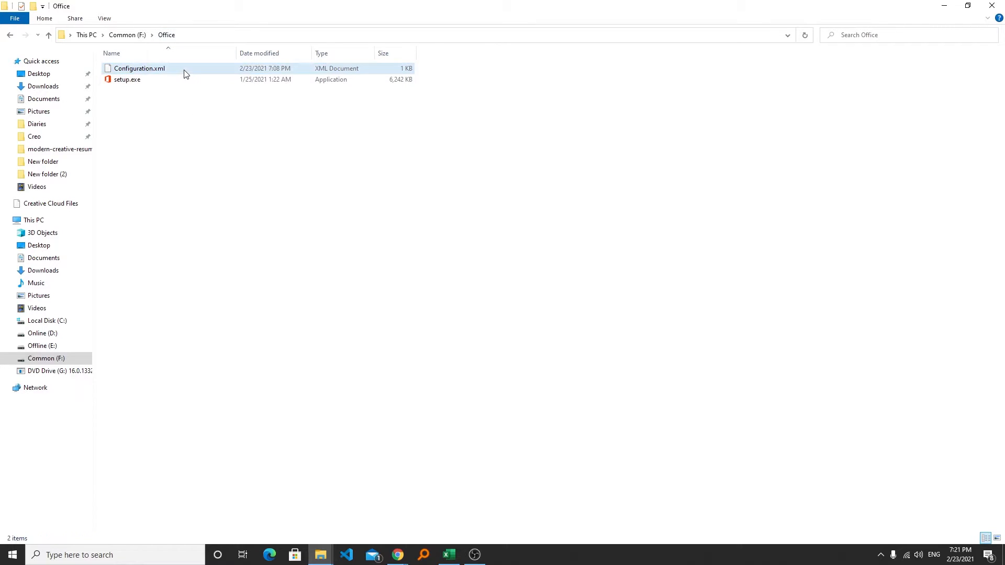
pyautogui.rightClick(185, 71)
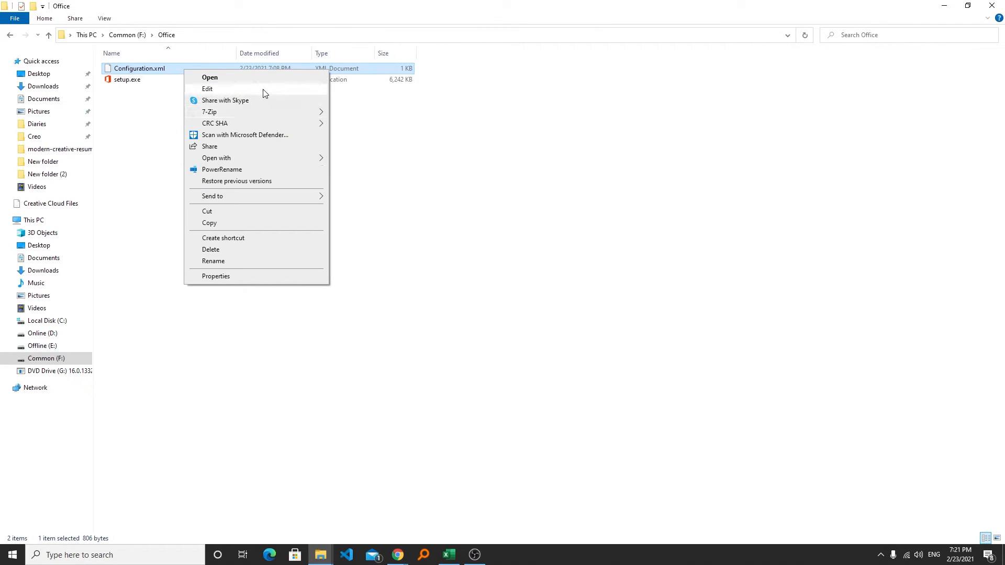
pyautogui.click(279, 92)
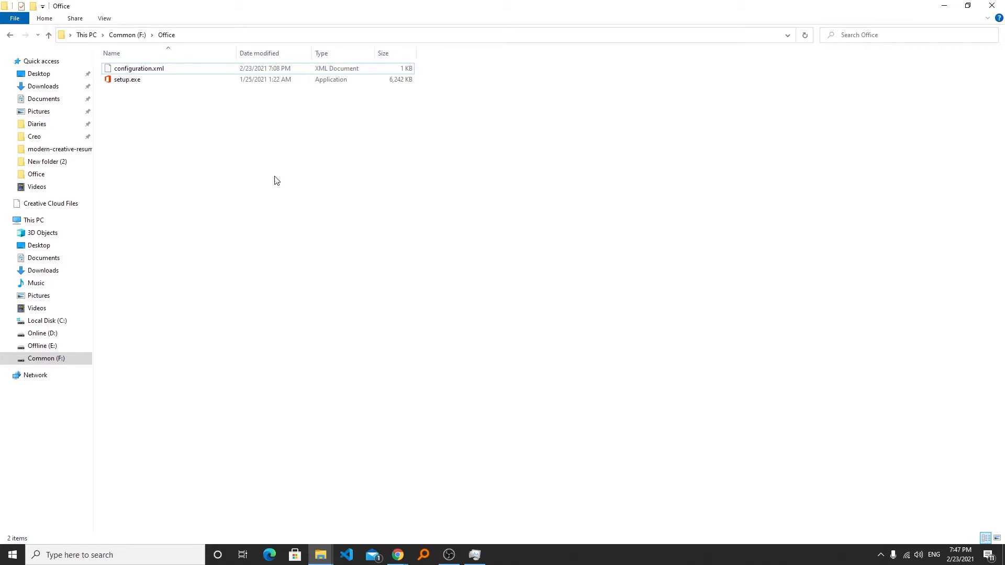
# Copy the Office folder's path, F:\Office, from File Explorer.
pyautogui.click(225, 33)
pyautogui.rightClick(87, 34)
pyautogui.click(107, 71)
# Search Windows for cmd and run Command Prompt as administrator.
pyautogui.click(129, 555)
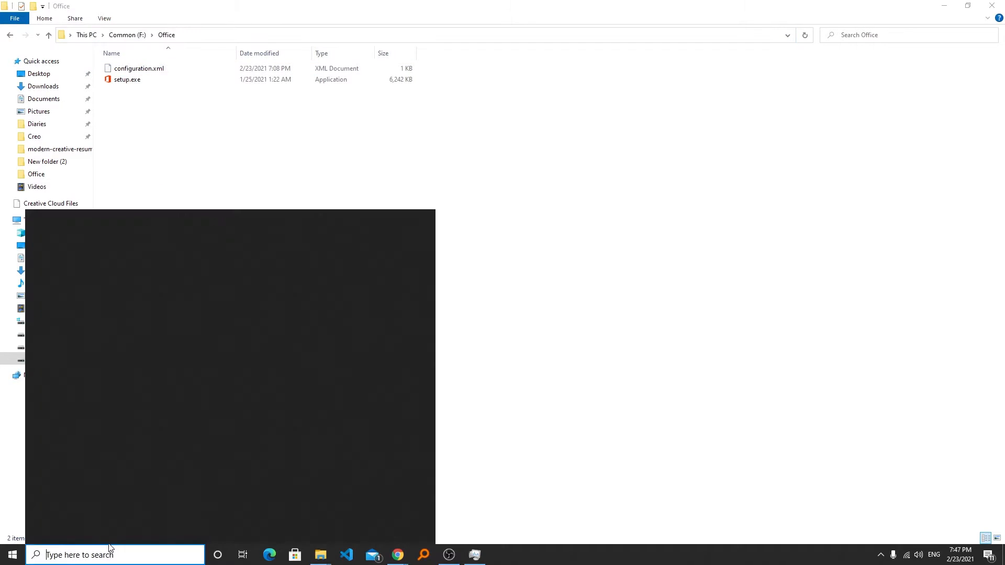
pyautogui.write('cmd')
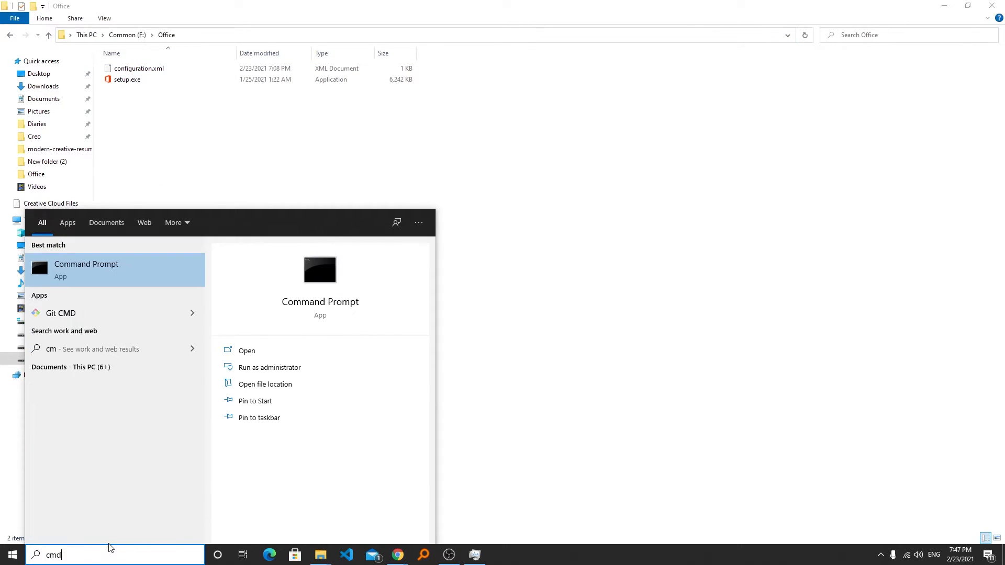
pyautogui.click(250, 368)
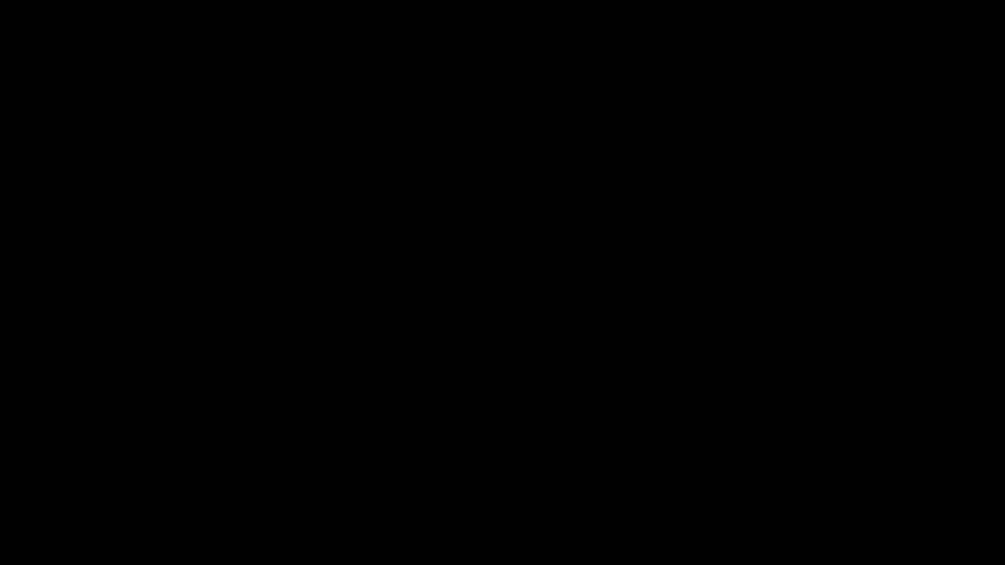
pyautogui.click(238, 138)
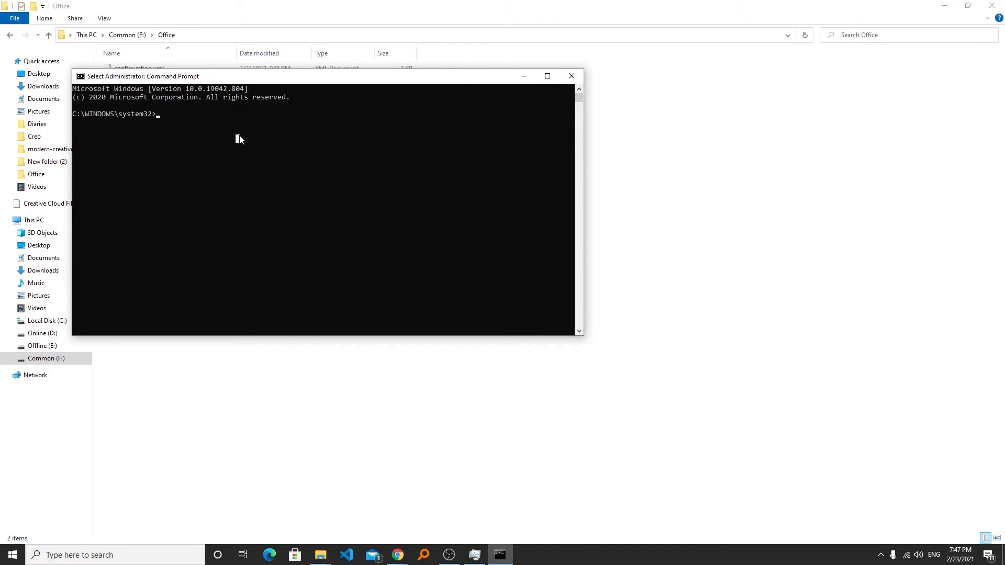
# Start a cd command in Command Prompt and copy the path F:\Office from File Explorer.
pyautogui.rightClick(239, 135)
pyautogui.write('cd')
pyautogui.moveTo(216, 76); pyautogui.dragTo(1004, 74)
pyautogui.click(987, 101)
pyautogui.click(168, 35)
pyautogui.rightClick(92, 35)
pyautogui.click(122, 63)
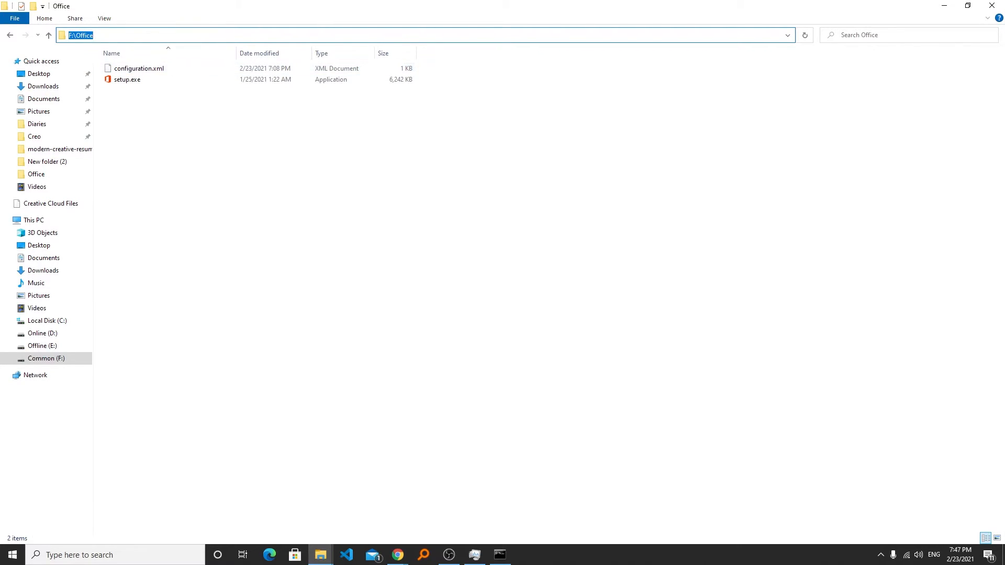
# Complete and run the command cd F:\Office in Command Prompt, and switch to the F: drive.
pyautogui.hotkey('alt', 'Tab')
pyautogui.moveTo(968, 65); pyautogui.dragTo(472, 72)
pyautogui.rightClick(472, 73)
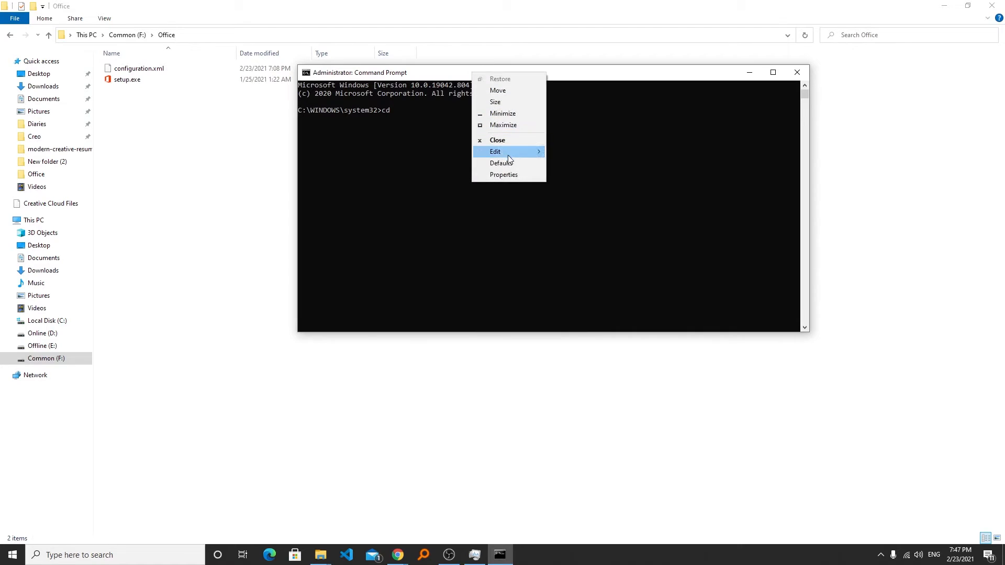
pyautogui.moveTo(522, 151)
pyautogui.click(568, 174)
pyautogui.press('Return')
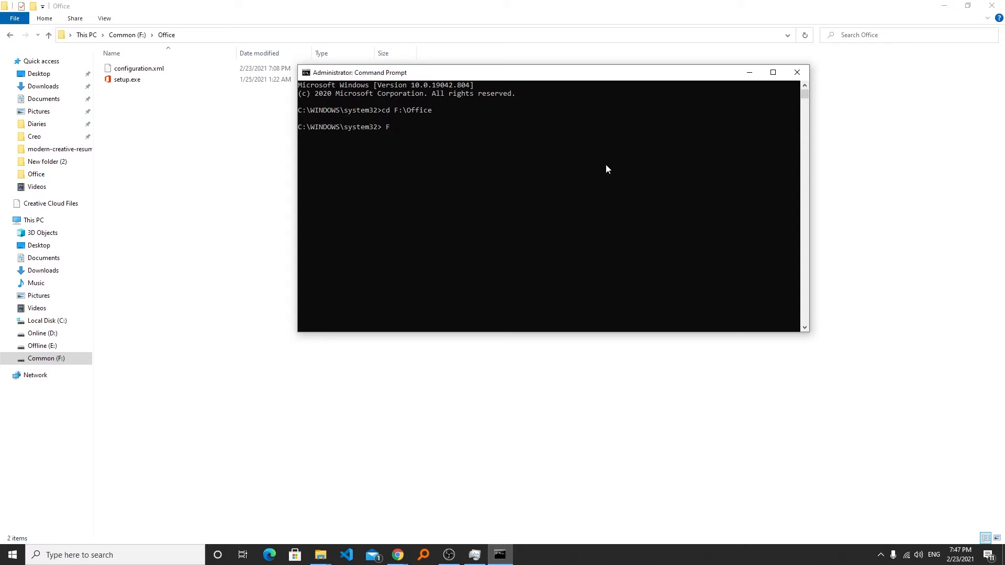
pyautogui.press('Return')
# From the Google results in Chrome, open the Office Deployment Tool overview in a new tab and the Microsoft download page in the current one.
pyautogui.click(944, 6)
pyautogui.moveTo(504, 78); pyautogui.dragTo(937, 198)
pyautogui.click(12, 28)
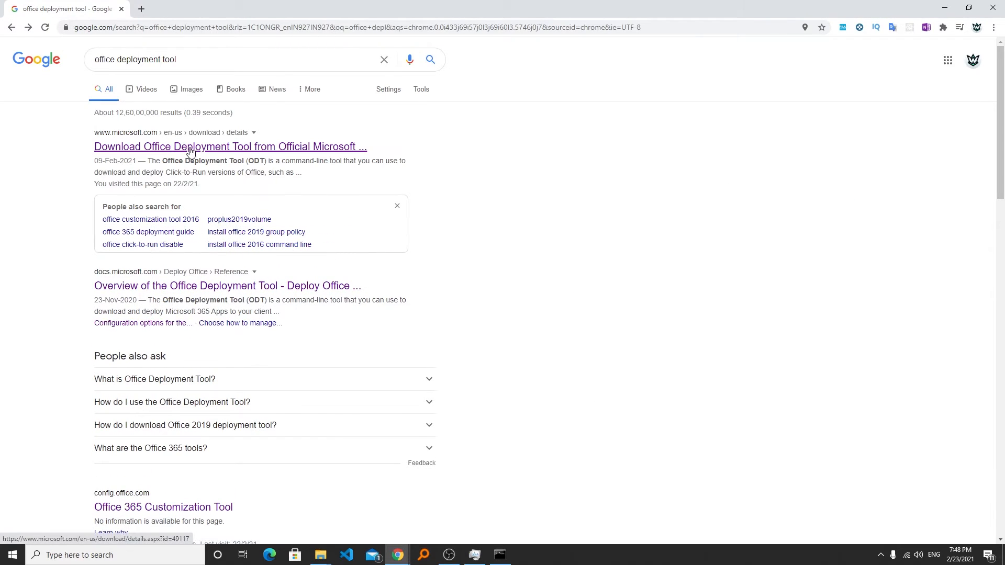
pyautogui.rightClick(269, 286)
pyautogui.click(298, 294)
pyautogui.click(209, 146)
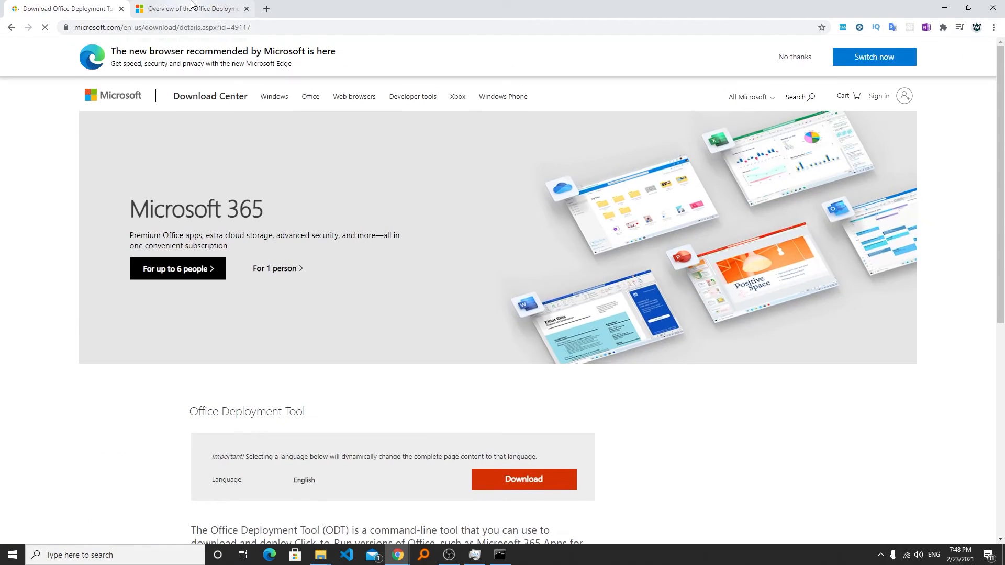
# Copy the command setup.exe /download downloadconfig.xml from Step 2 of the Office Deployment Tool overview page.
pyautogui.click(192, 4)
pyautogui.scroll(-3, 596, 255)
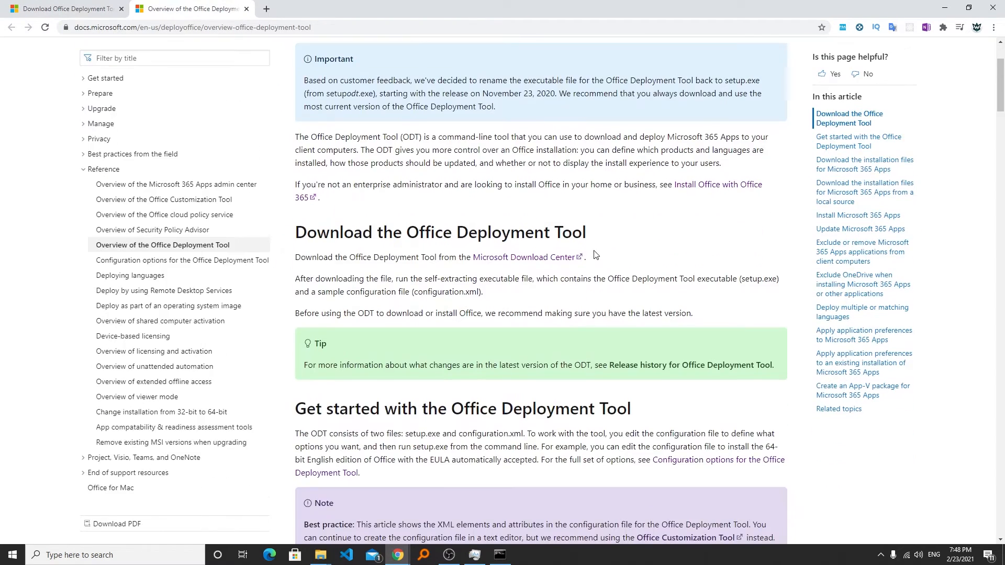
pyautogui.scroll(-20, 596, 255)
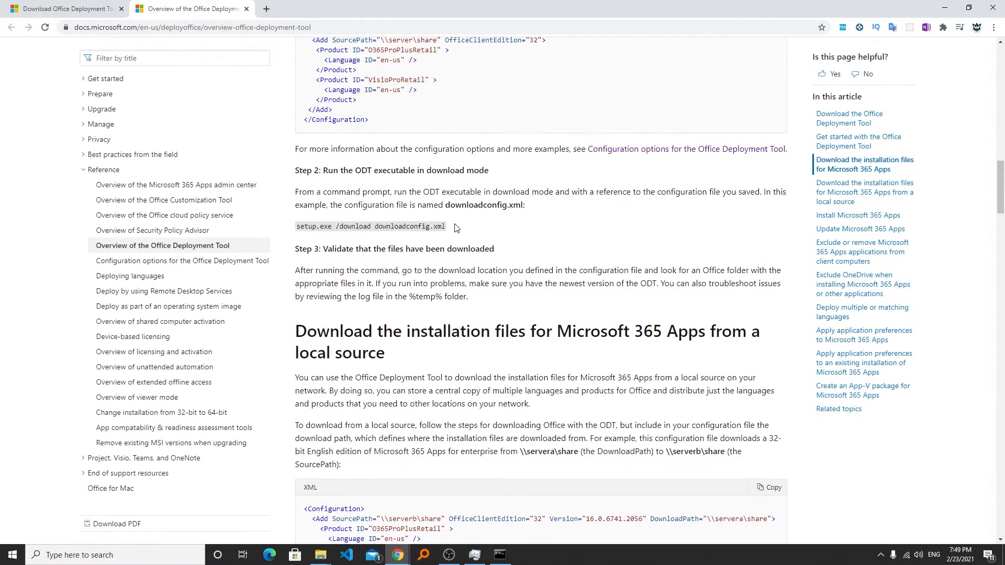
pyautogui.moveTo(465, 227); pyautogui.dragTo(298, 224)
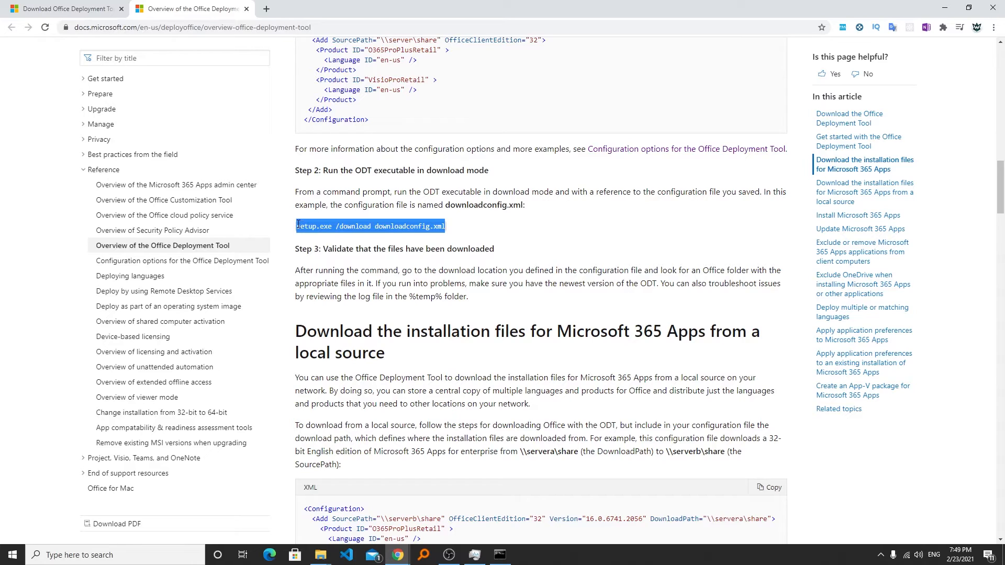
pyautogui.rightClick(317, 225)
pyautogui.click(333, 233)
# Switch to Command Prompt and enter the copied command setup.exe /download downloadconfig.xml at the F:\Office prompt.
pyautogui.click(500, 555)
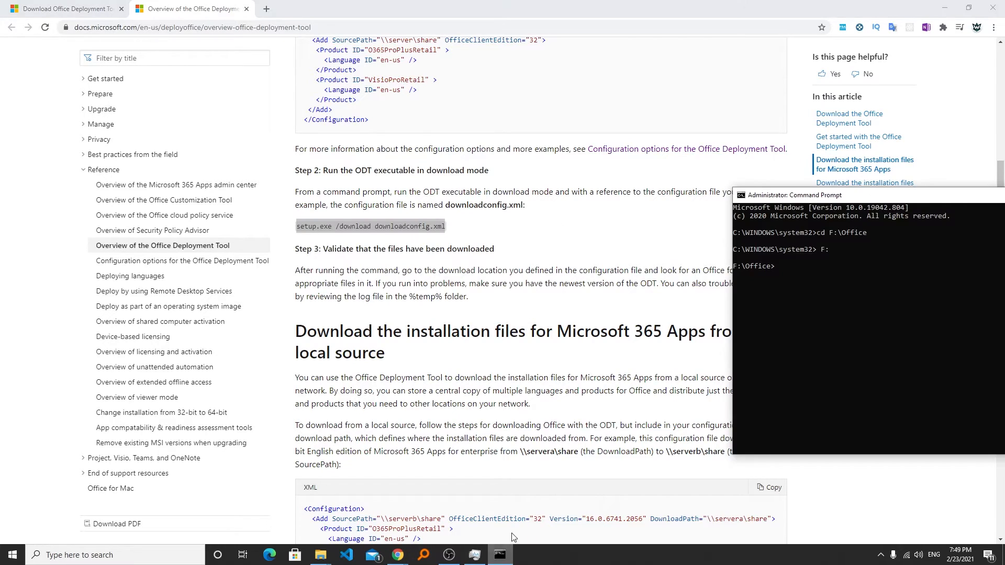
pyautogui.click(839, 276)
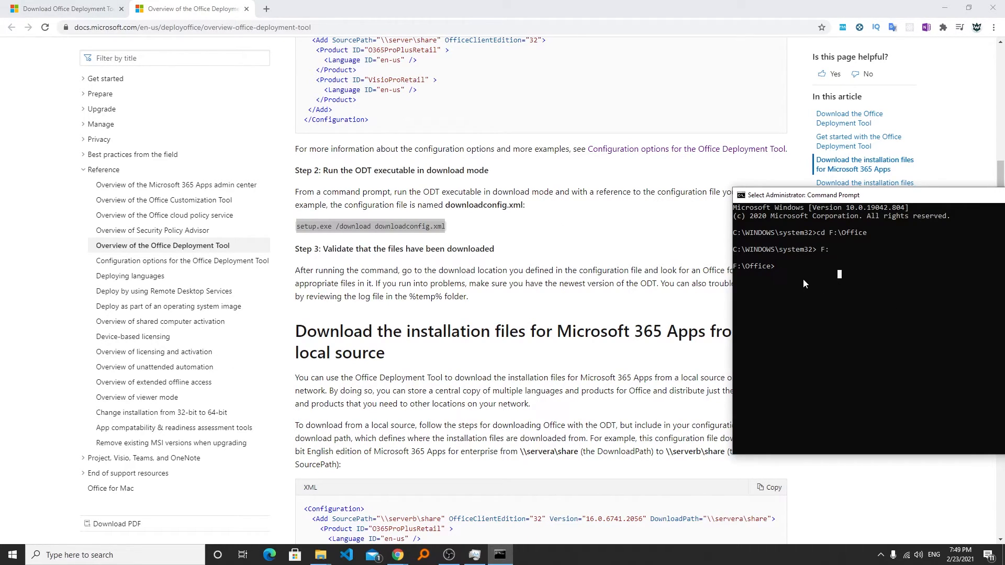
pyautogui.moveTo(818, 196); pyautogui.dragTo(648, 189)
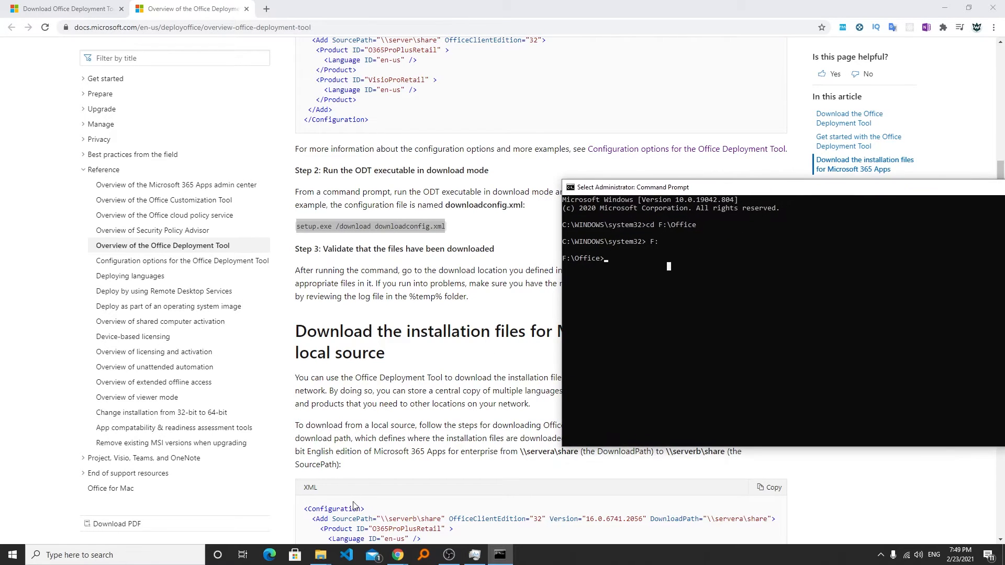
pyautogui.moveTo(322, 552)
pyautogui.click(289, 509)
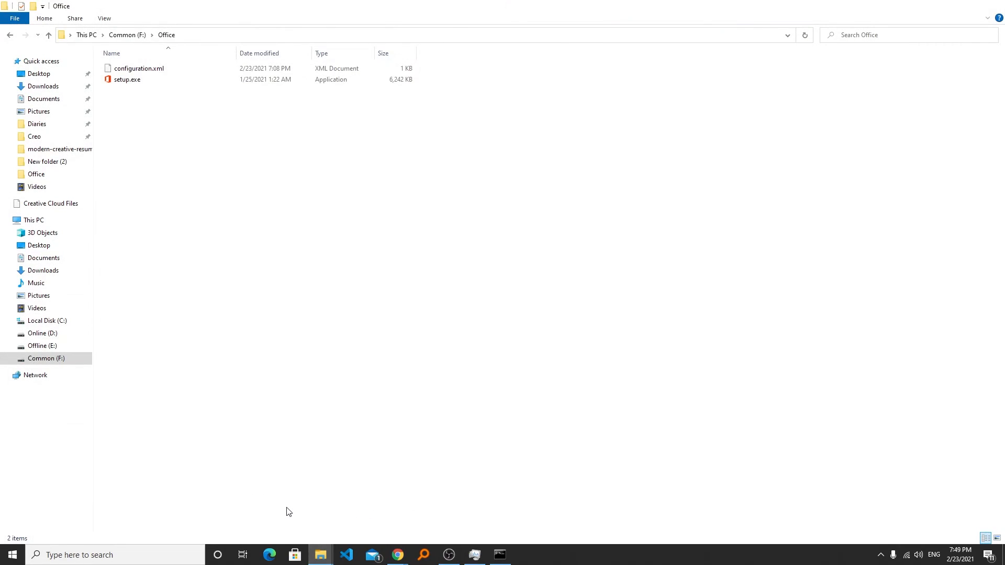
pyautogui.click(500, 554)
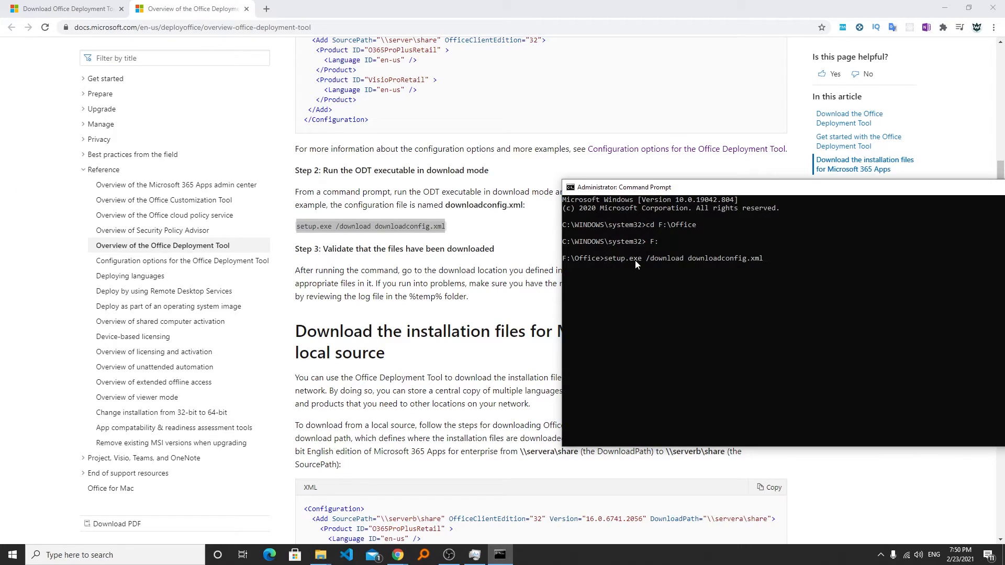
# Remove the name downloadconfig from the command, keeping the .xml extension.
pyautogui.press('BackSpace')
pyautogui.press('BackSpace')
pyautogui.press('BackSpace')
pyautogui.press('BackSpace')
pyautogui.press('BackSpace')
pyautogui.press('BackSpace')
pyautogui.press('BackSpace')
pyautogui.press('BackSpace')
pyautogui.press('BackSpace')
pyautogui.press('BackSpace')
pyautogui.press('BackSpace')
pyautogui.press('BackSpace')
# Copy the name configuration from the configuration.xml file in the Office folder.
pyautogui.hotkey('alt', 'Tab')
pyautogui.click(177, 69)
pyautogui.rightClick(177, 68)
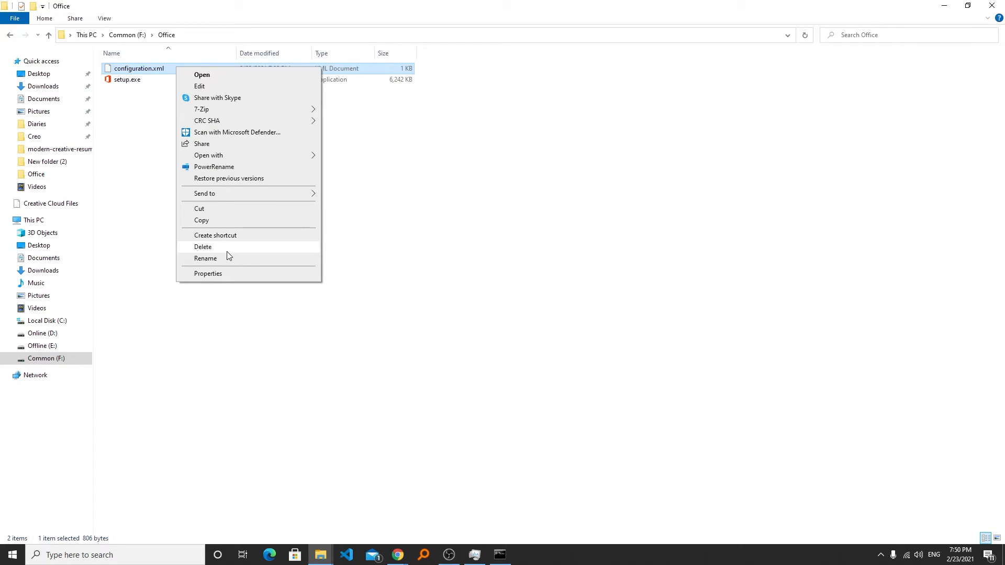
pyautogui.click(228, 260)
pyautogui.press('Return')
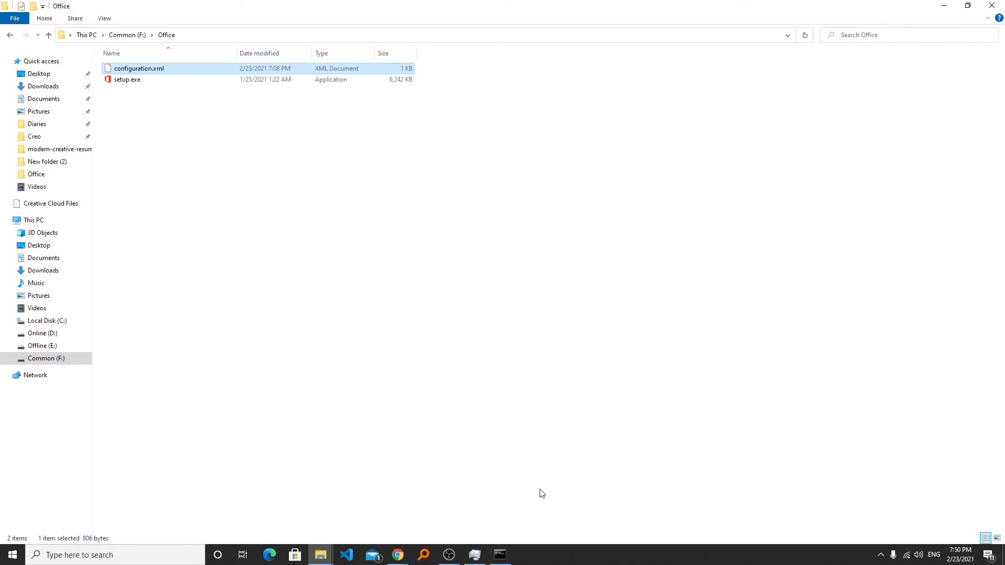
# Insert the copied file name into the command and run setup.exe /download configuration.xml.
pyautogui.click(502, 556)
pyautogui.hotkey('ctrl', 'v')
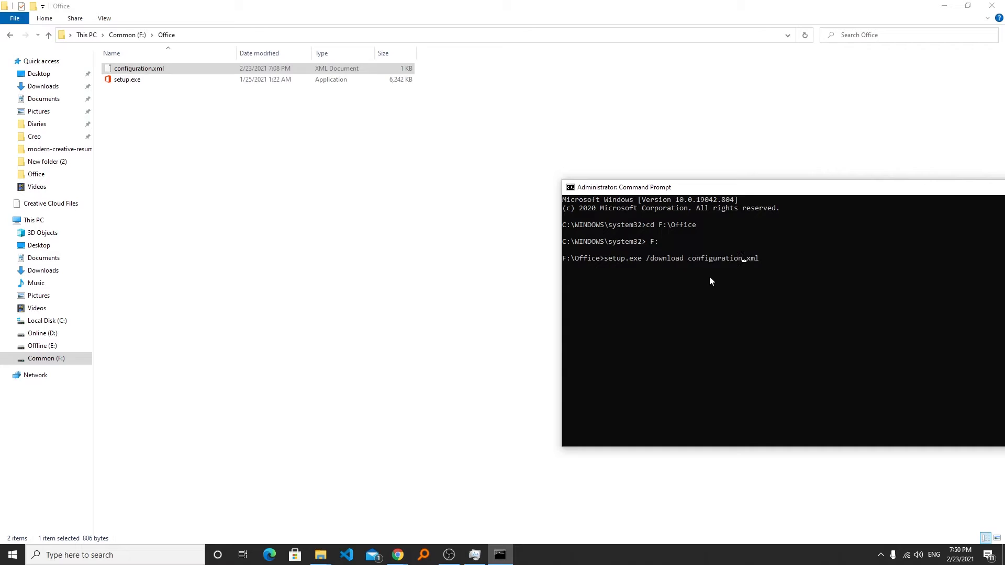
pyautogui.click(783, 259)
pyautogui.press('Escape')
pyautogui.press('Return')
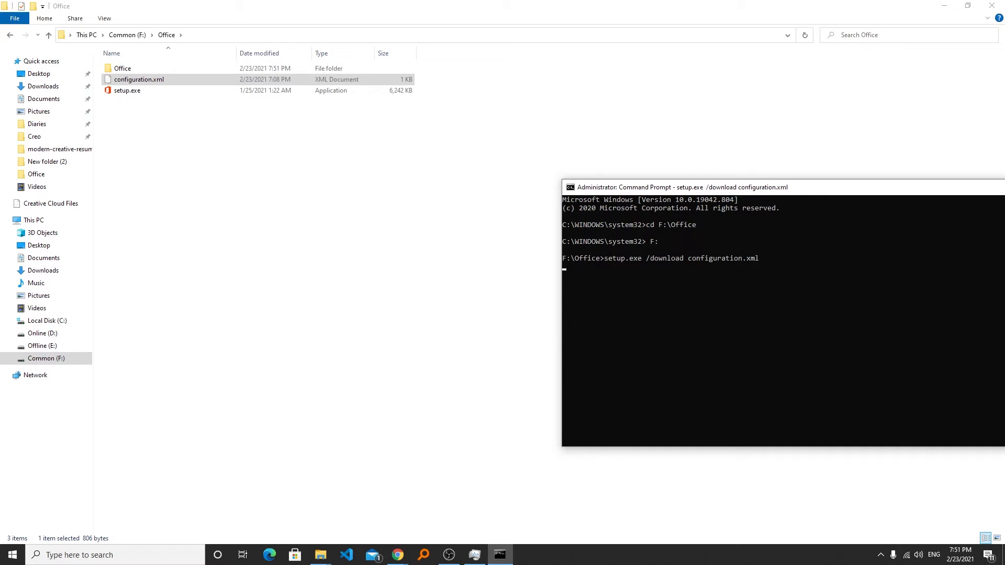
# Look inside the newly downloaded Office subfolder, then check the download's network activity in Task Manager.
pyautogui.doubleClick(123, 69)
pyautogui.doubleClick(131, 69)
pyautogui.hotkey('alt', 'Left')
pyautogui.hotkey('alt', 'Left')
pyautogui.hotkey('ctrl', 'shift', 'Escape')
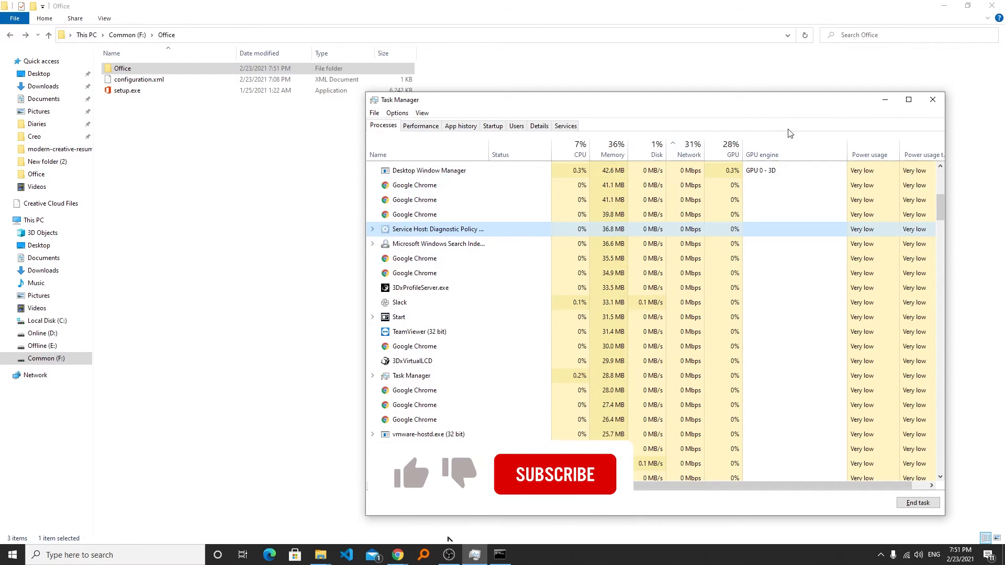
pyautogui.click(933, 99)
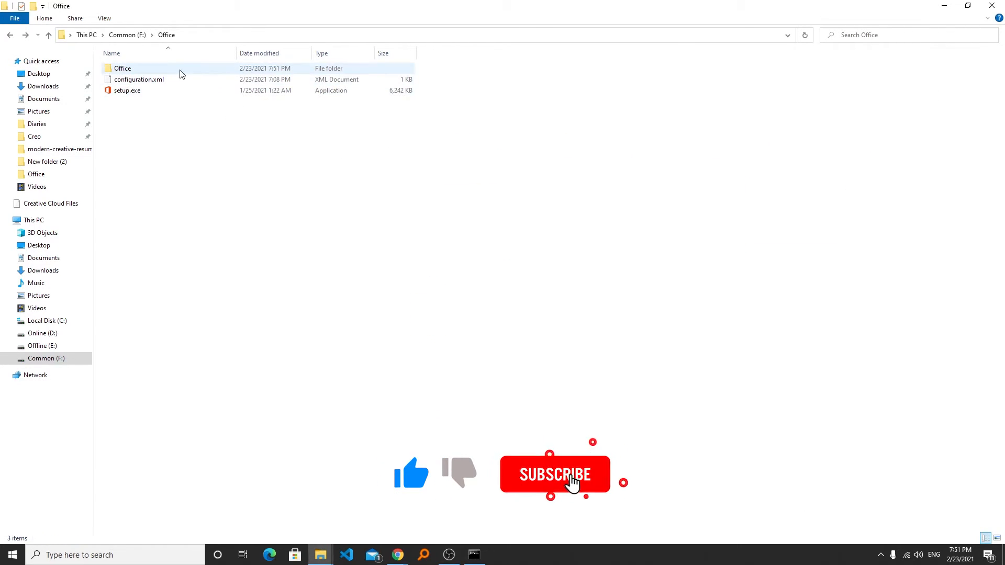
# Check the size of the downloaded Office subfolder in its properties.
pyautogui.rightClick(163, 71)
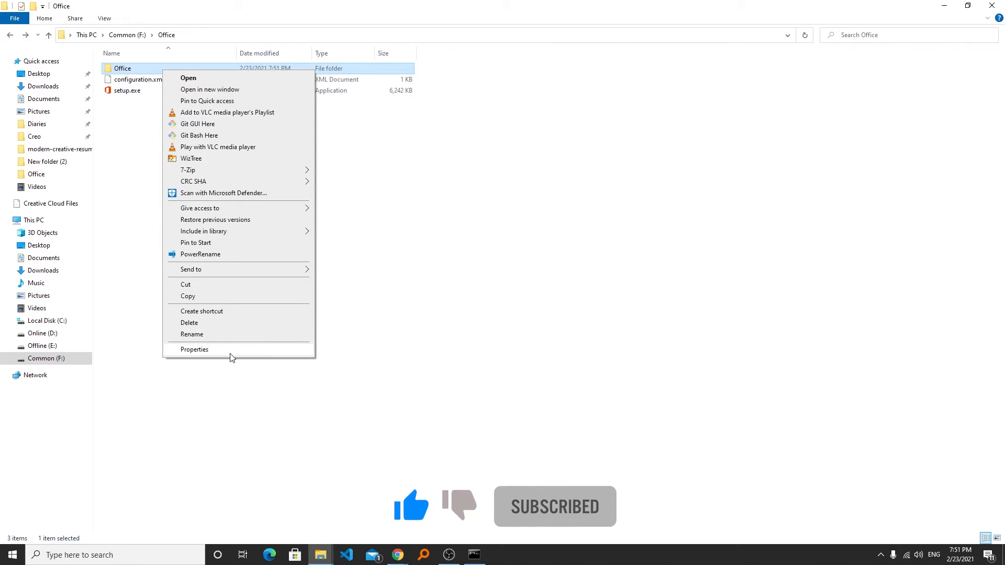
pyautogui.click(231, 350)
pyautogui.moveTo(236, 165); pyautogui.dragTo(215, 166)
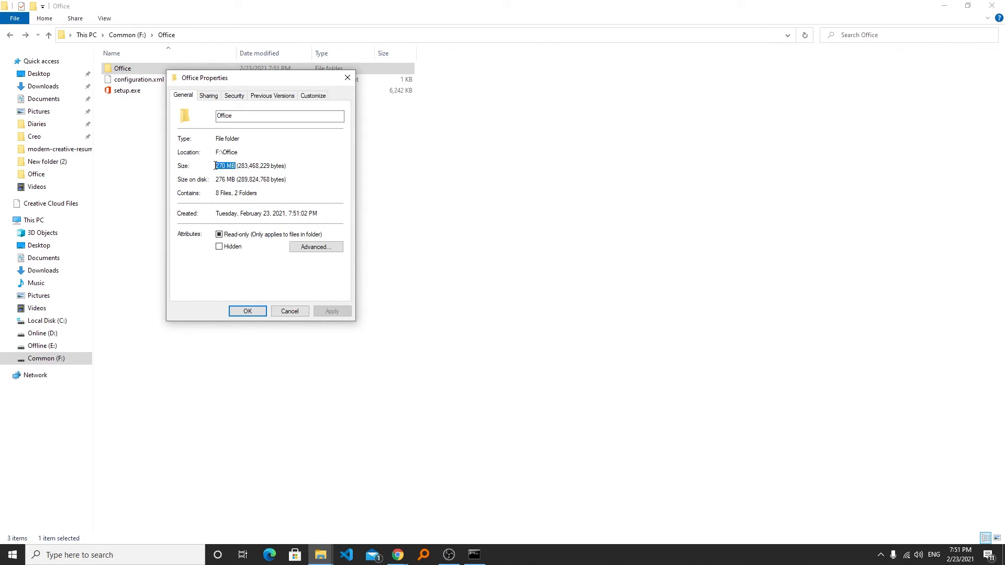
pyautogui.click(348, 78)
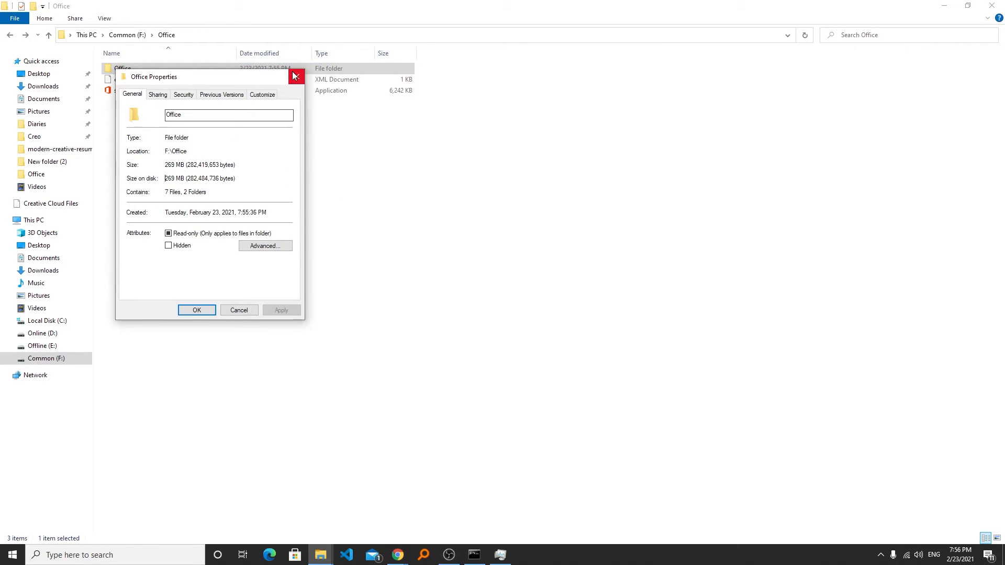
pyautogui.click(297, 77)
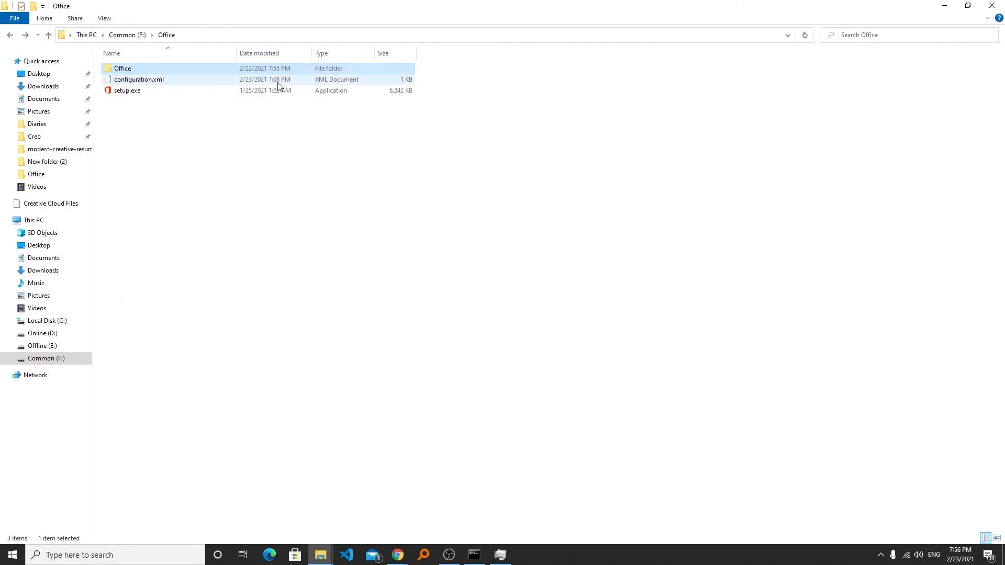
# Refresh the folder view and check the Office subfolder's size again to follow the download progress.
pyautogui.click(233, 214)
pyautogui.rightClick(180, 199)
pyautogui.click(211, 241)
pyautogui.click(129, 72)
pyautogui.rightClick(128, 73)
pyautogui.click(188, 352)
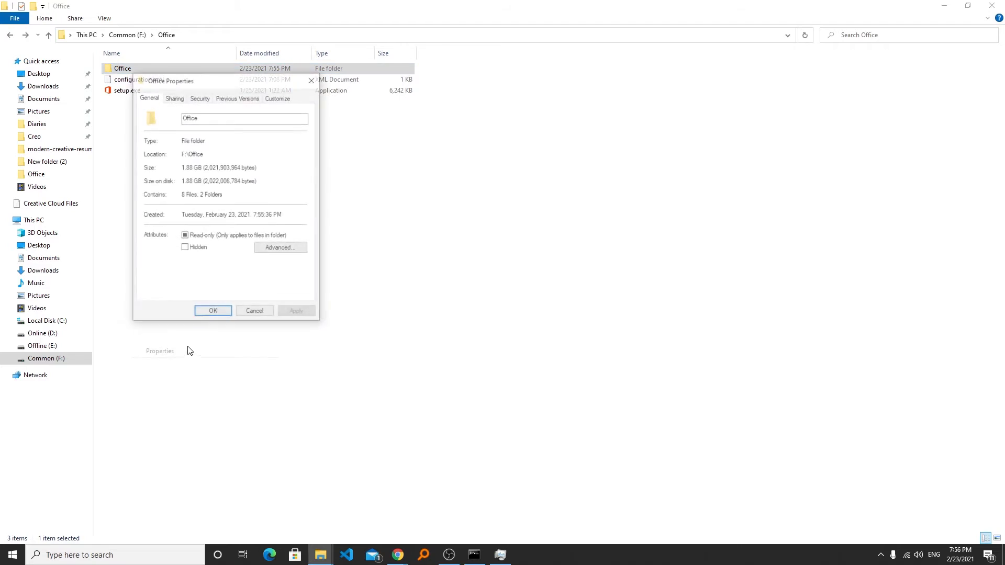
pyautogui.click(313, 79)
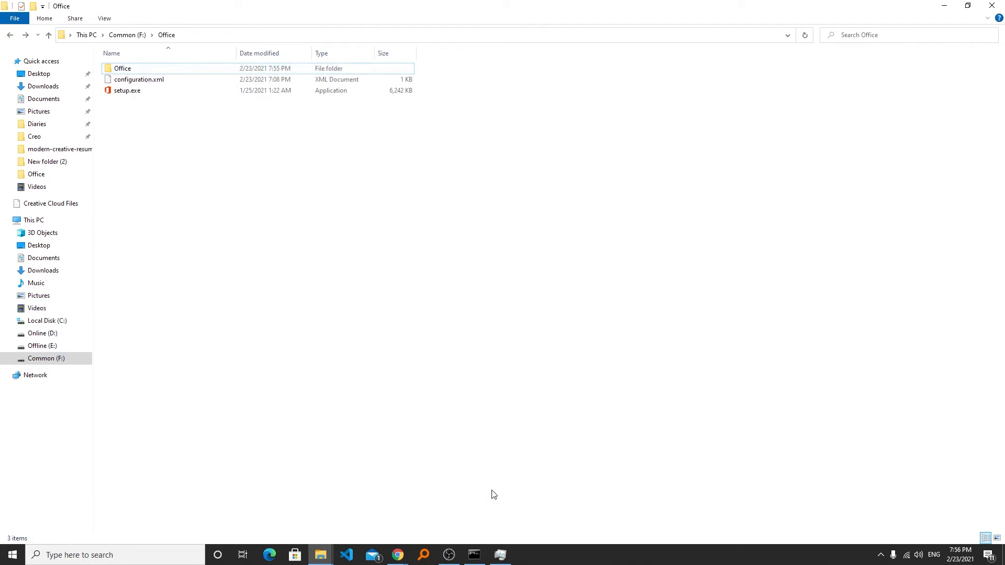
# Check in Command Prompt whether the download command has finished, then check the Office subfolder's size in its properties.
pyautogui.click(474, 555)
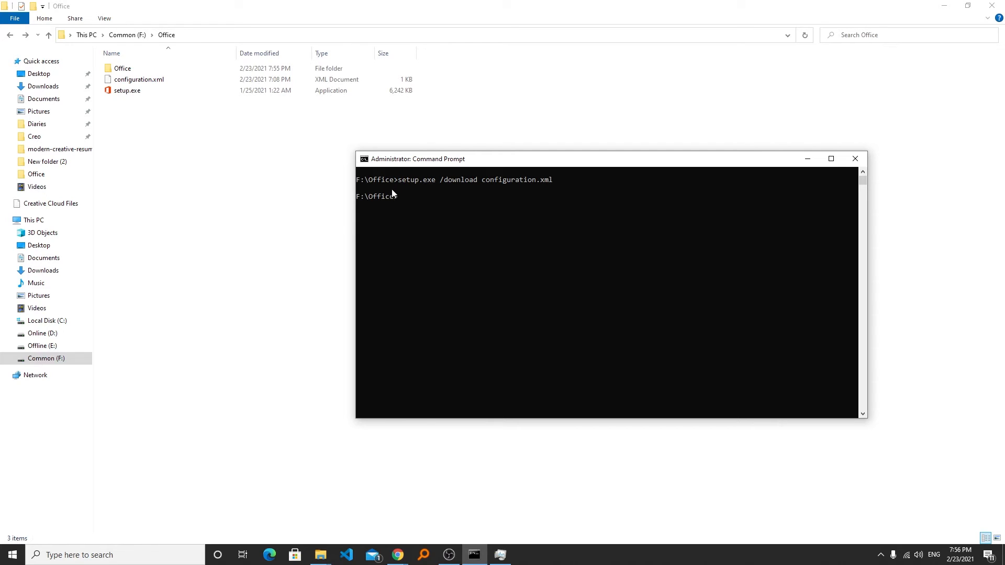
pyautogui.click(154, 99)
pyautogui.click(140, 68)
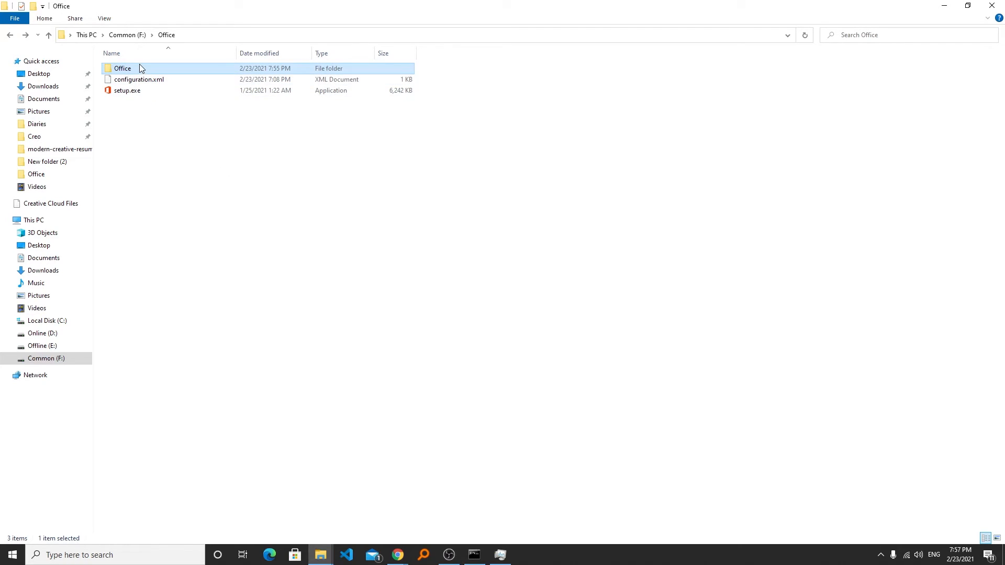
pyautogui.rightClick(141, 68)
pyautogui.click(167, 343)
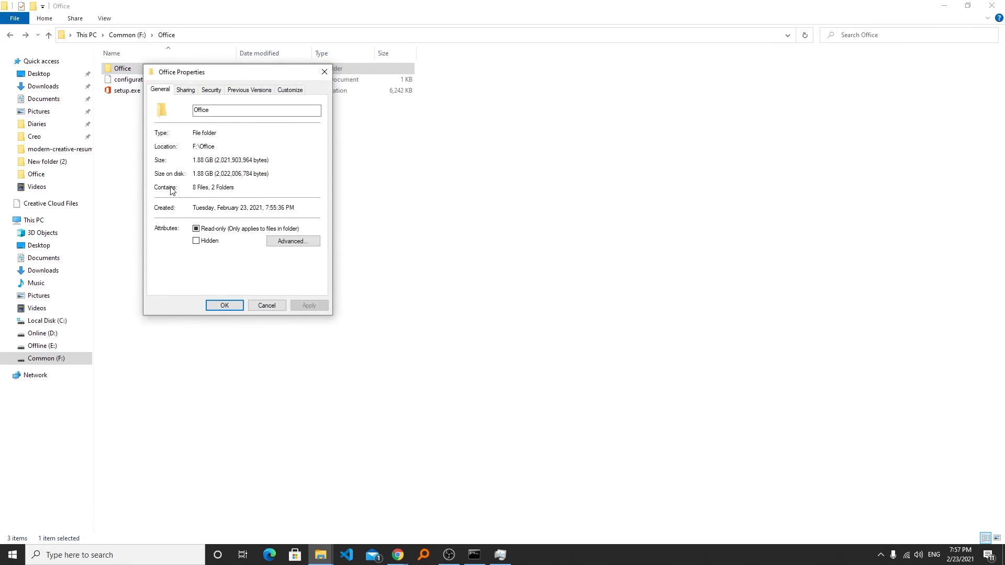
pyautogui.click(330, 71)
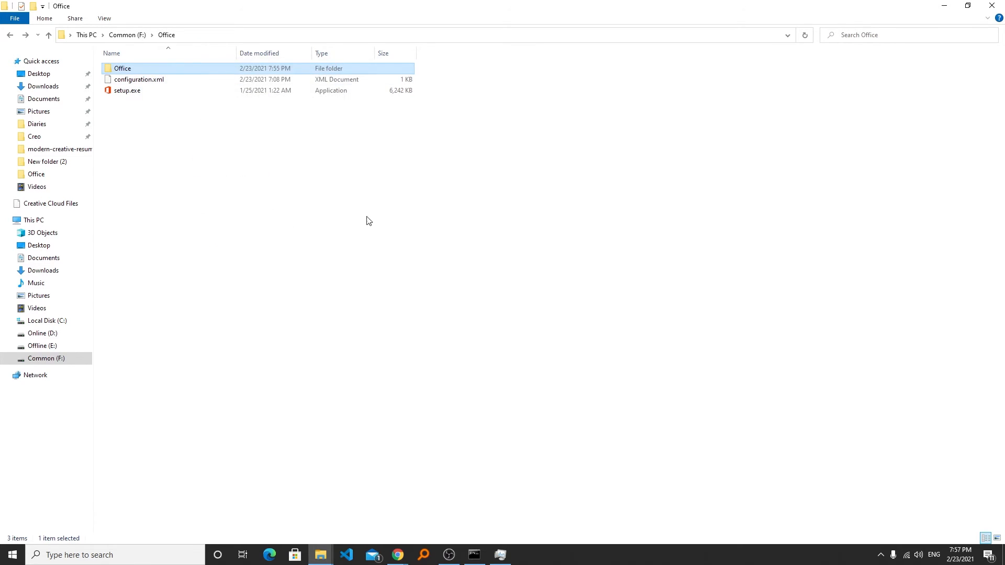
pyautogui.click(374, 230)
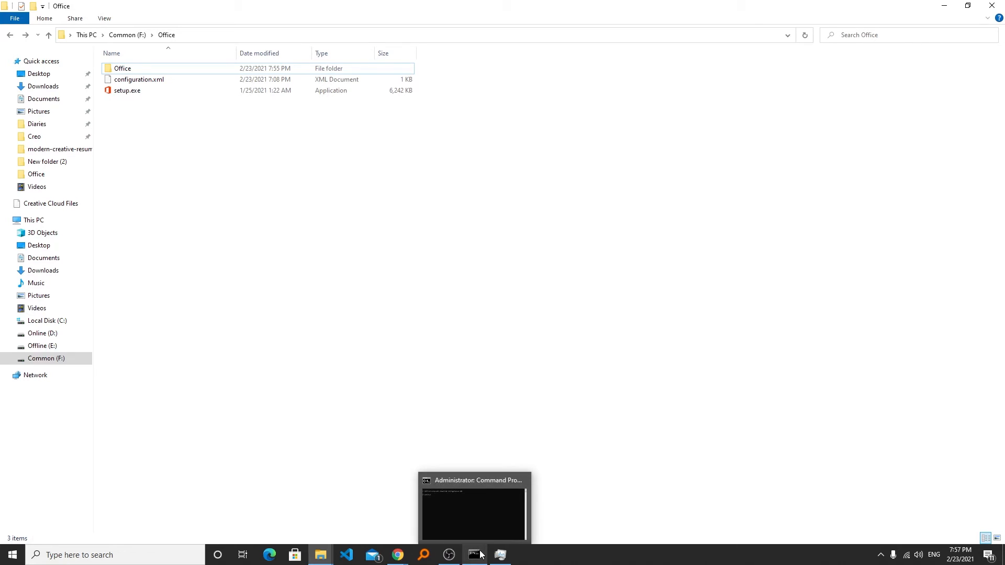
# Copy the configure-mode command from the Office Deployment Tool overview page and run it in Command Prompt as setup.exe /configure configuration.xml.
pyautogui.click(477, 555)
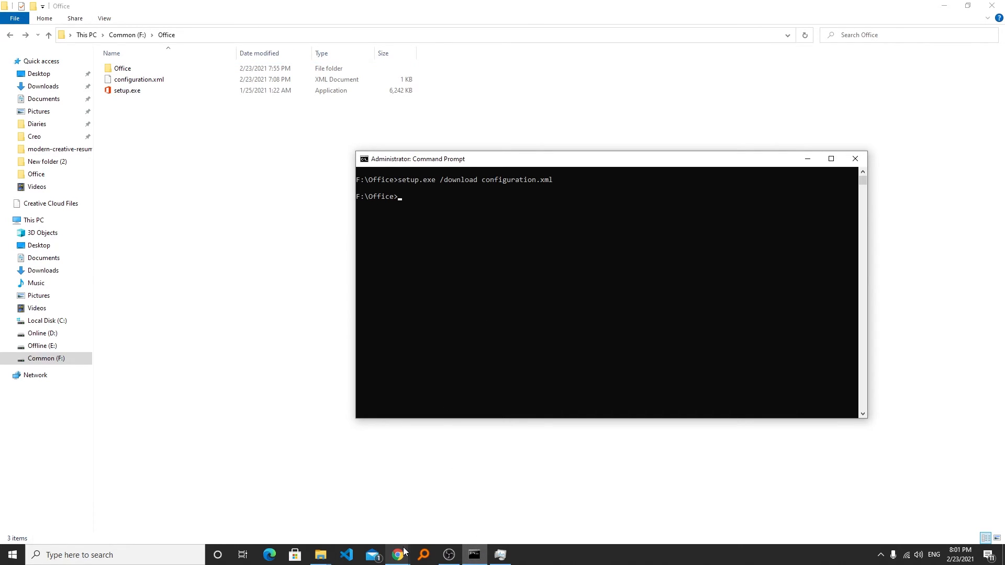
pyautogui.moveTo(405, 551)
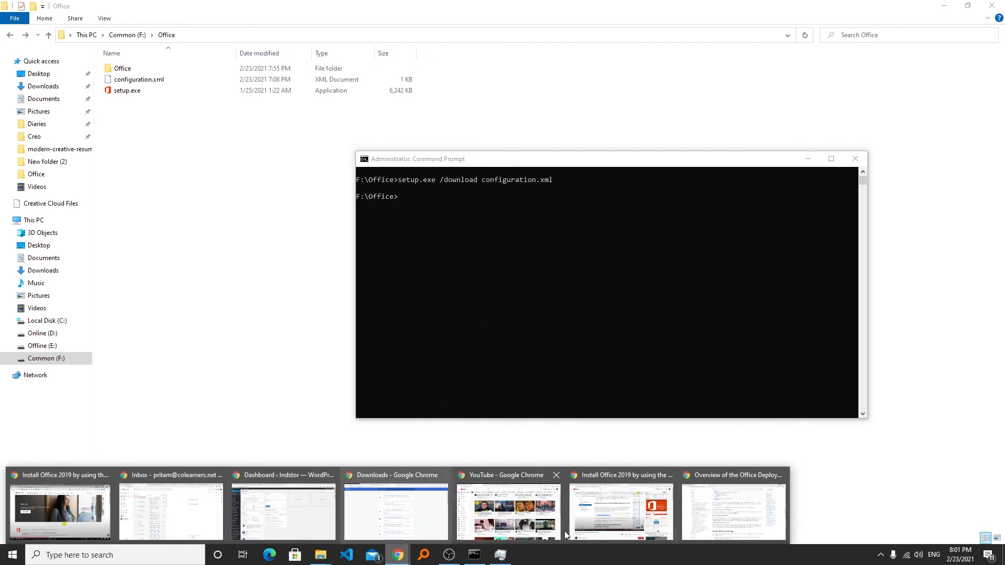
pyautogui.click(738, 503)
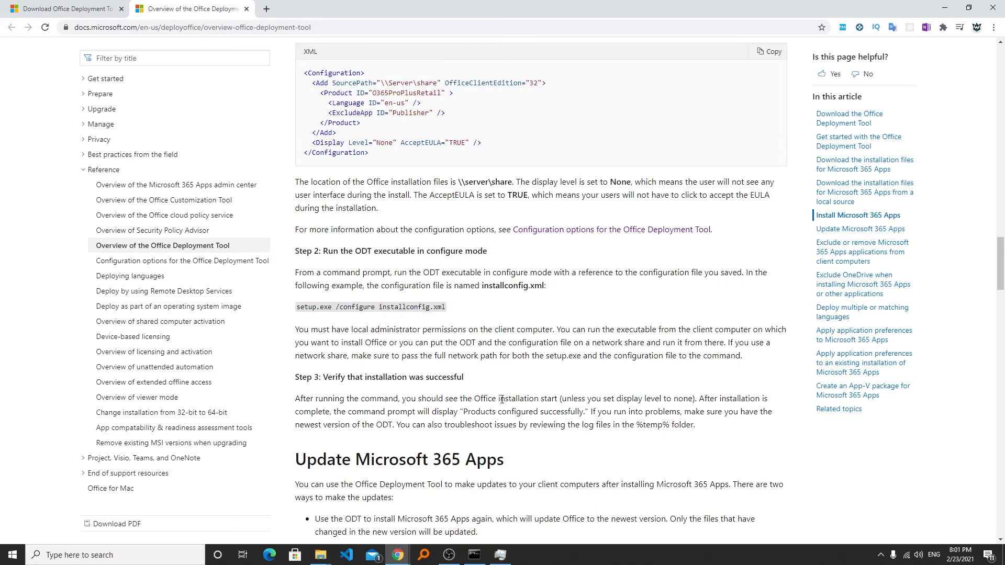
pyautogui.scroll(5, 396, 321)
pyautogui.scroll(-5, 398, 316)
pyautogui.moveTo(446, 307); pyautogui.dragTo(296, 307)
pyautogui.rightClick(323, 312)
pyautogui.click(348, 317)
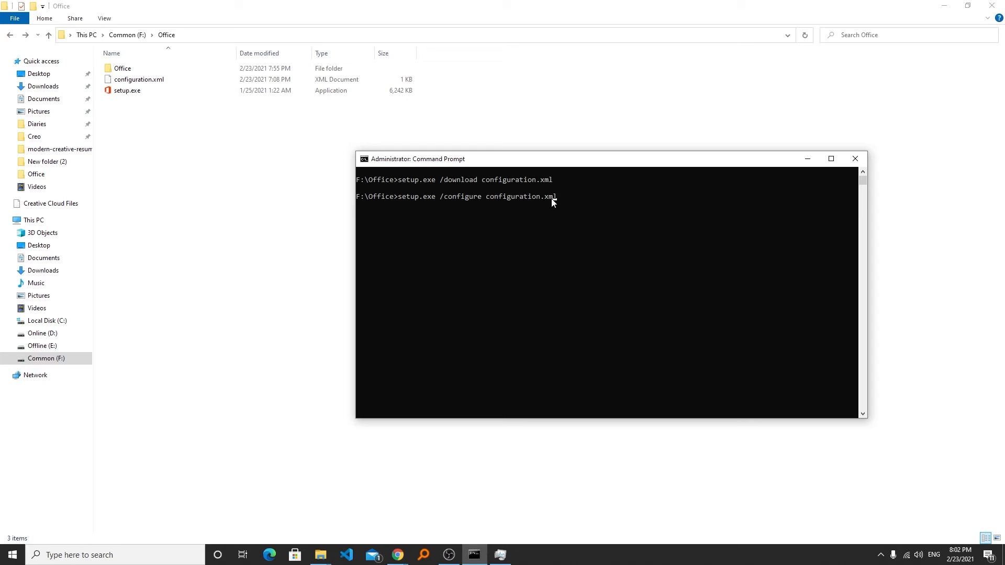
pyautogui.press('Return')
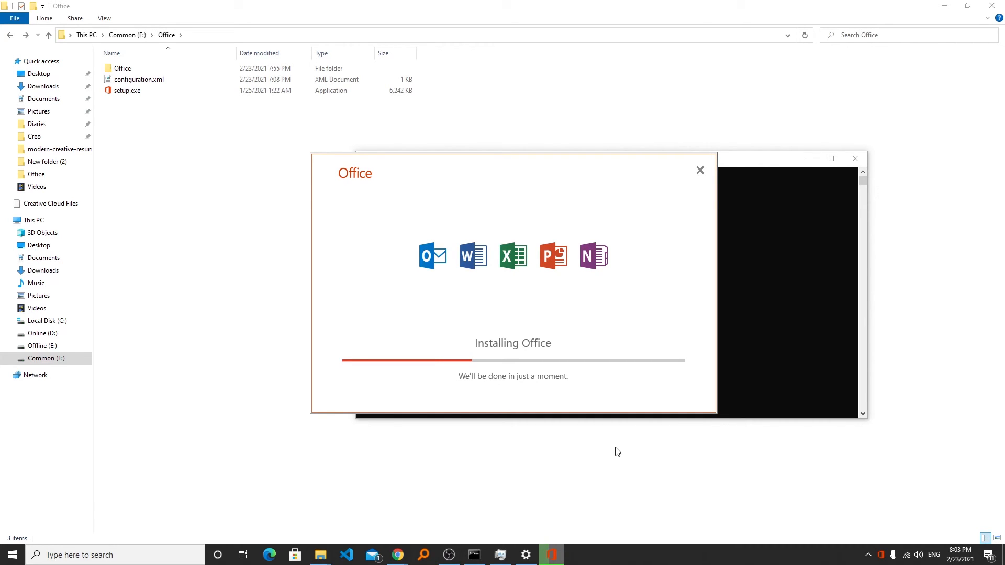
# Open configuration.xml in Notepad to review its product and excluded-app settings, then close it.
pyautogui.click(159, 82)
pyautogui.rightClick(159, 84)
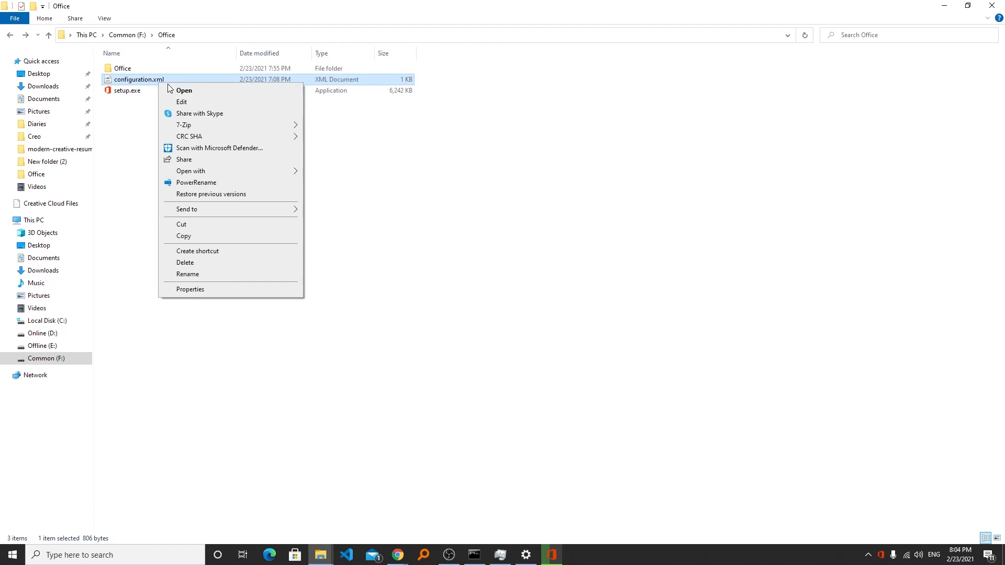
pyautogui.click(210, 102)
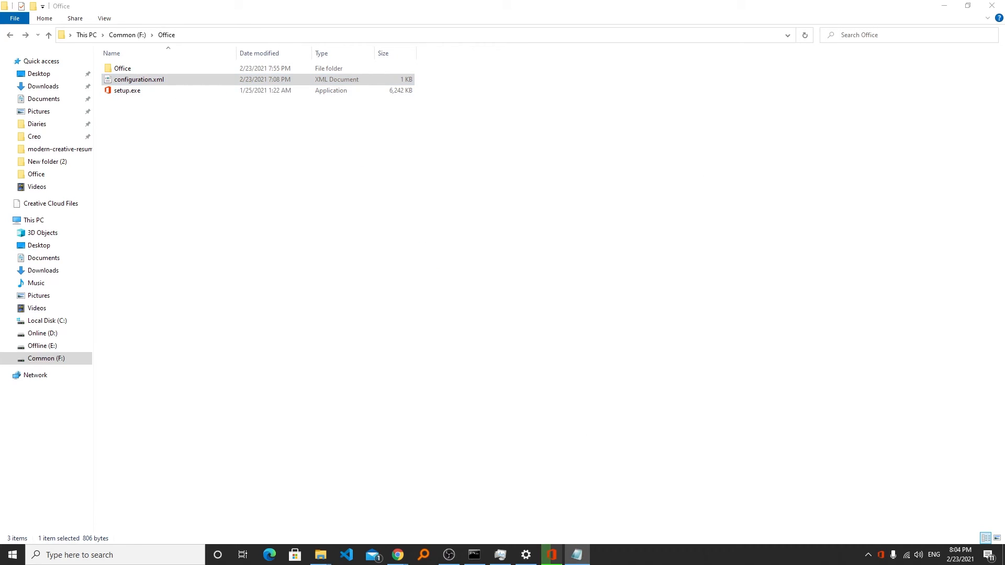
pyautogui.moveTo(498, 142); pyautogui.dragTo(393, 130)
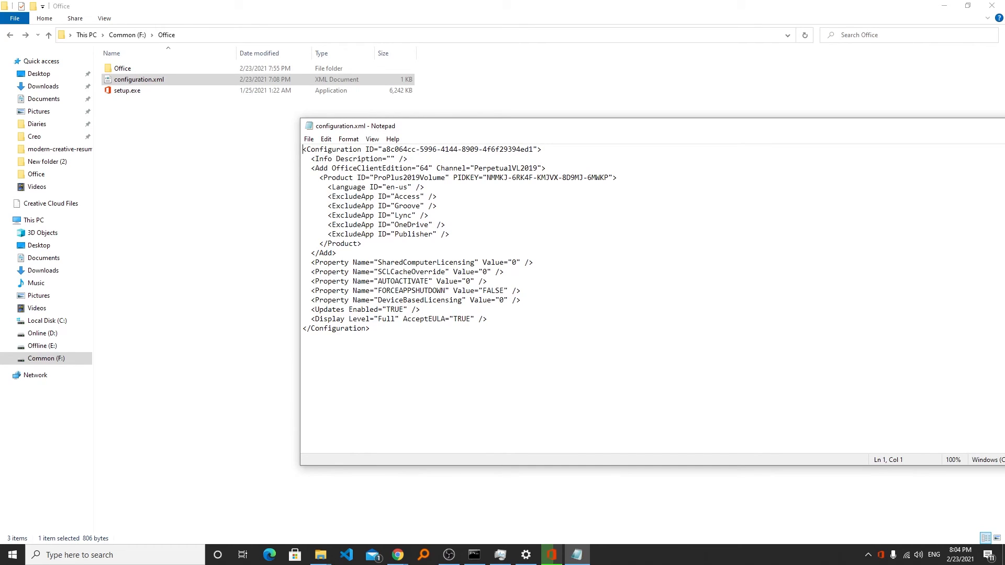
pyautogui.hotkey('alt', 'F4')
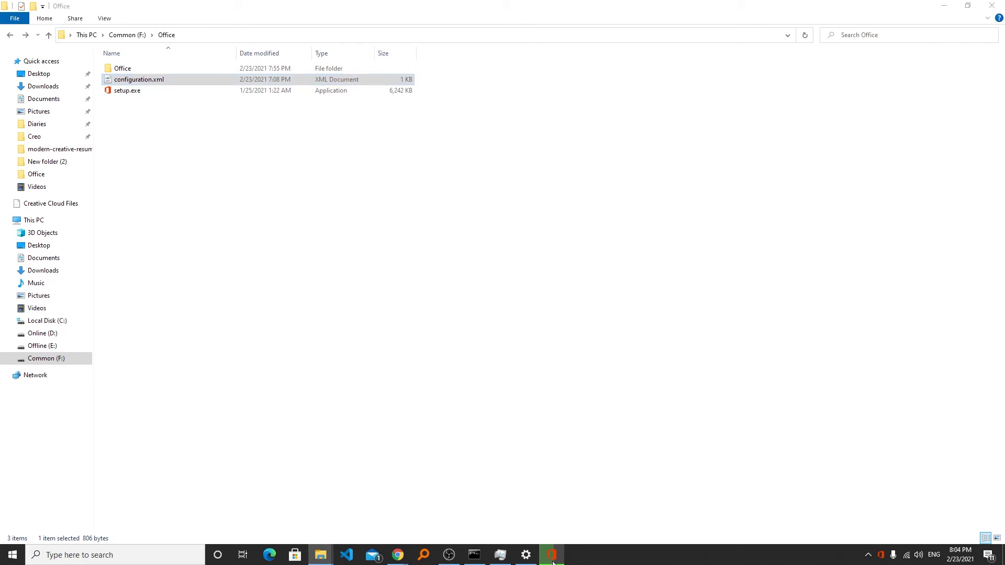
# Return to the Office installer window and close it once the installation is complete.
pyautogui.click(552, 556)
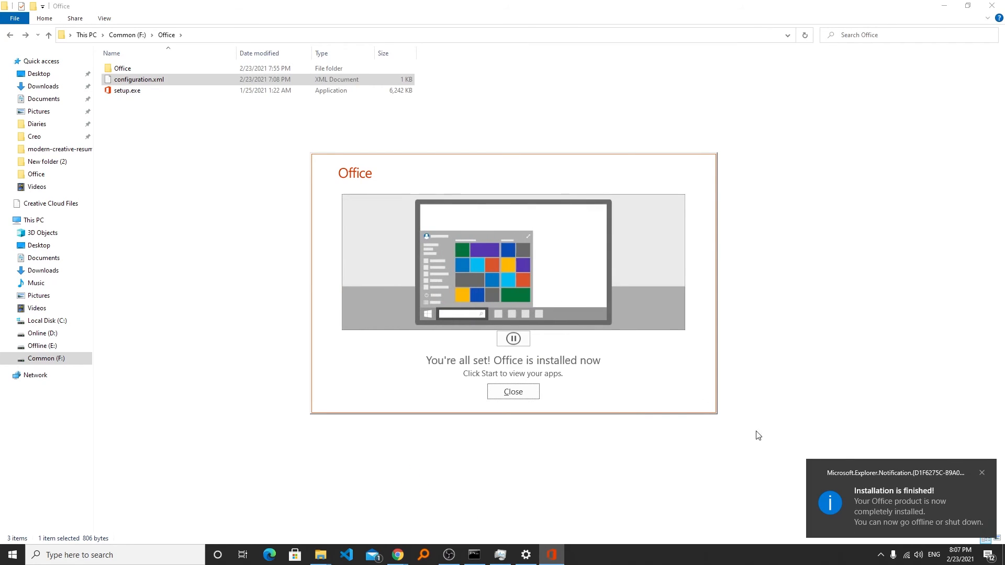
pyautogui.click(513, 392)
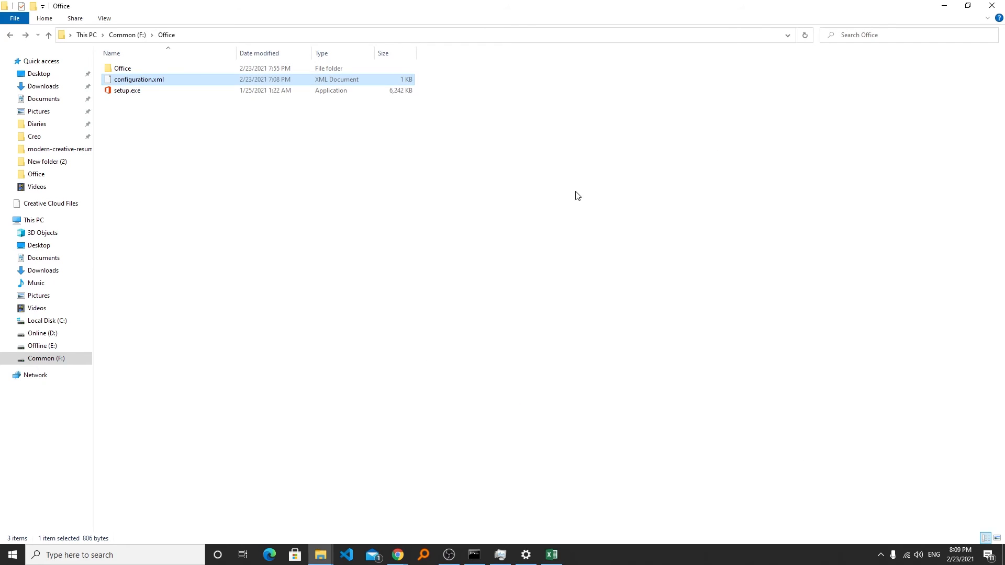